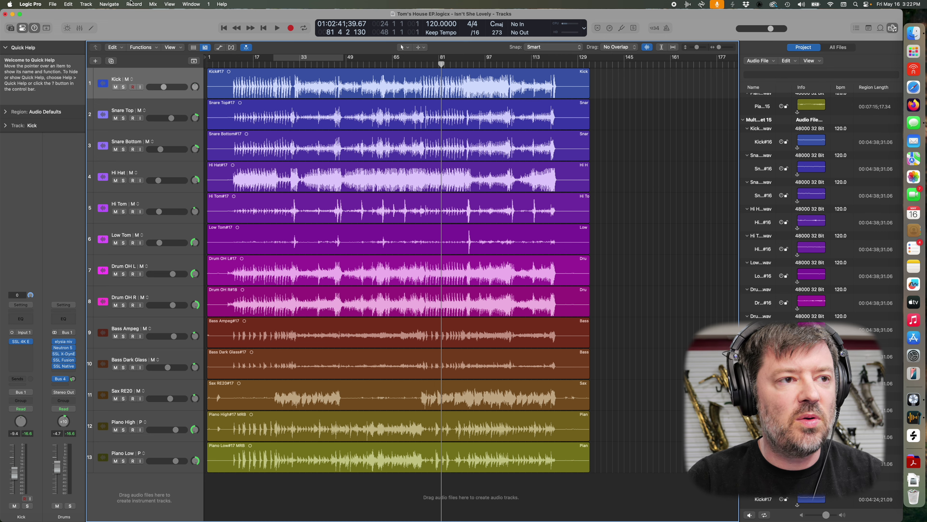
Turn on the existing cycle area and play a short passage of the full mix.
click(339, 65)
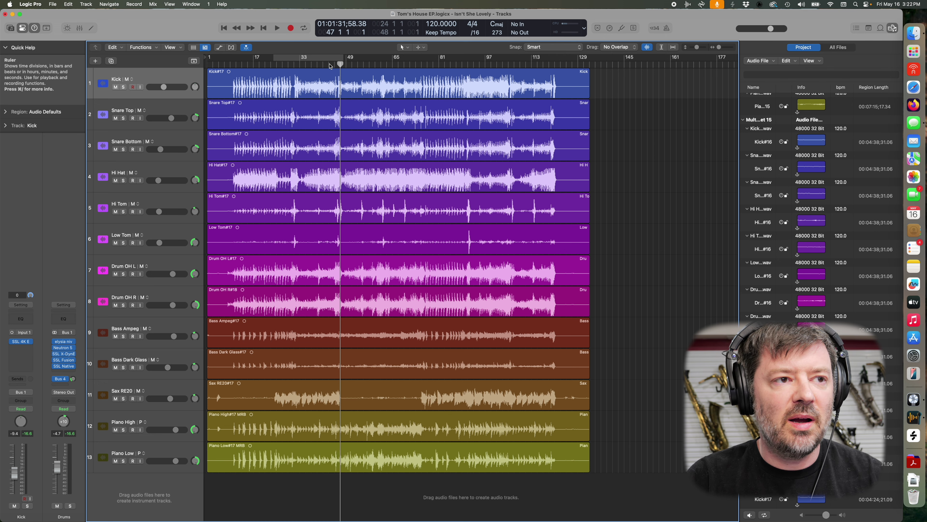
click(320, 56)
key(space)
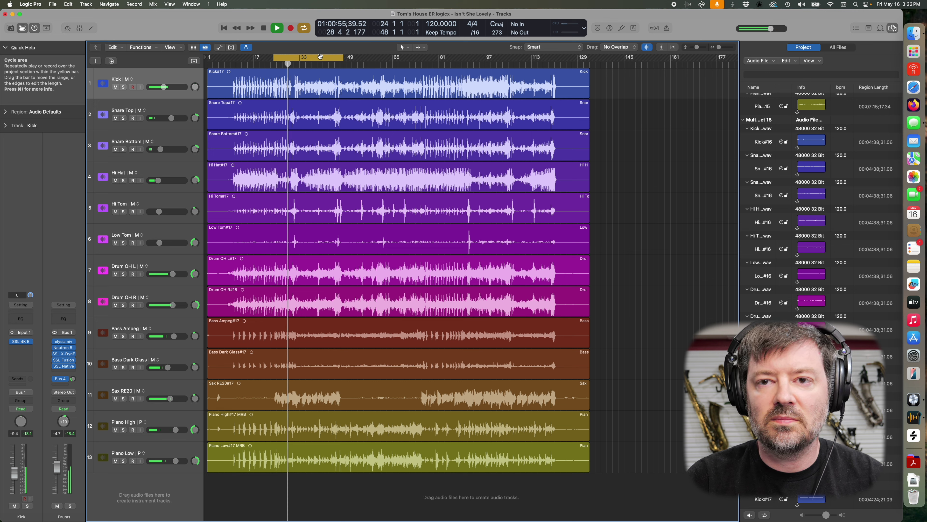
key(space)
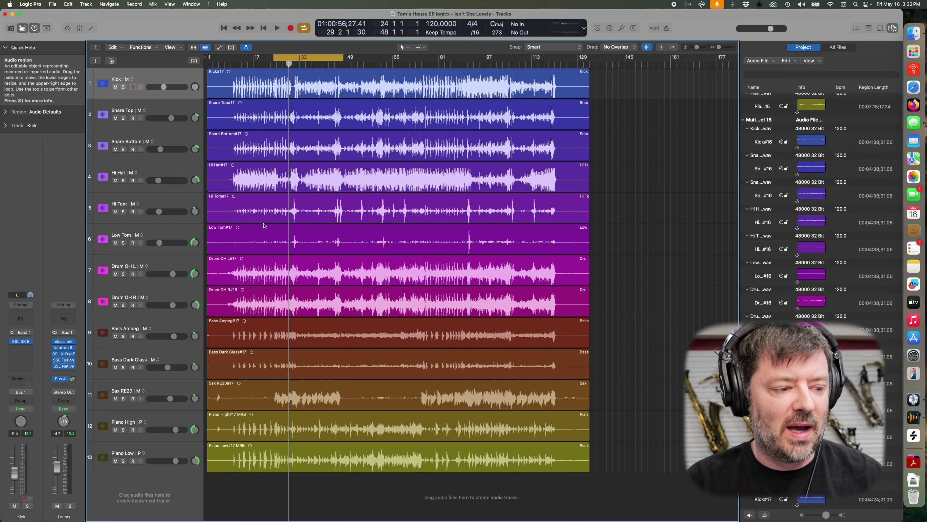
Switch the Piano High and Piano Low tracks to track alternative M and play a short passage of the mix.
click(145, 422)
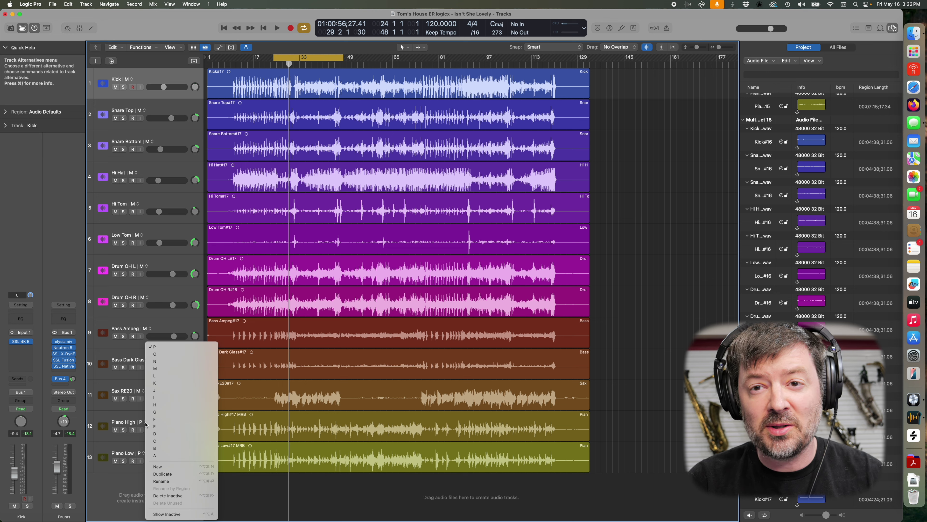
click(199, 355)
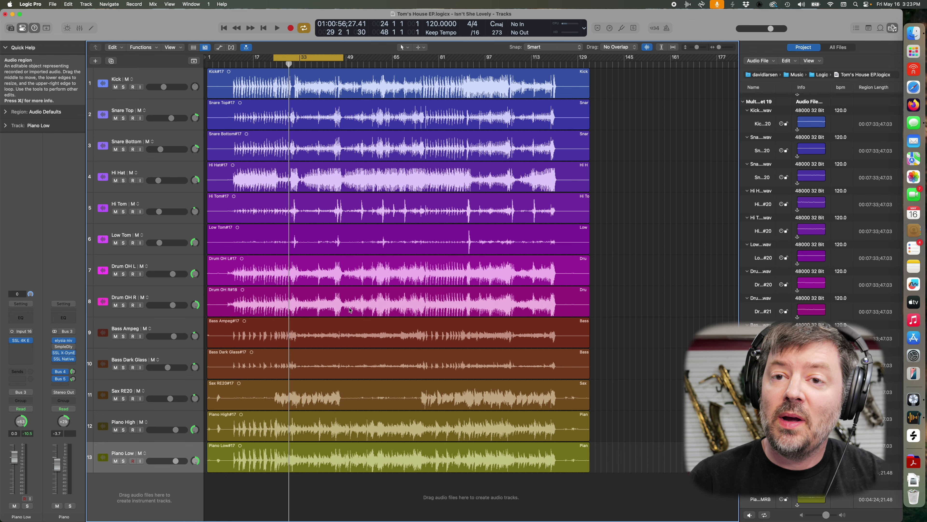
click(278, 65)
key(space)
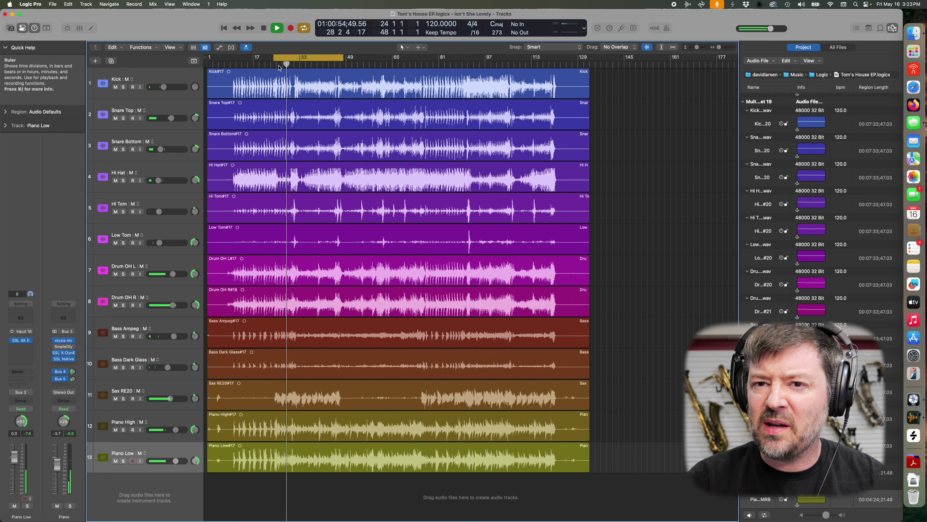
key(space)
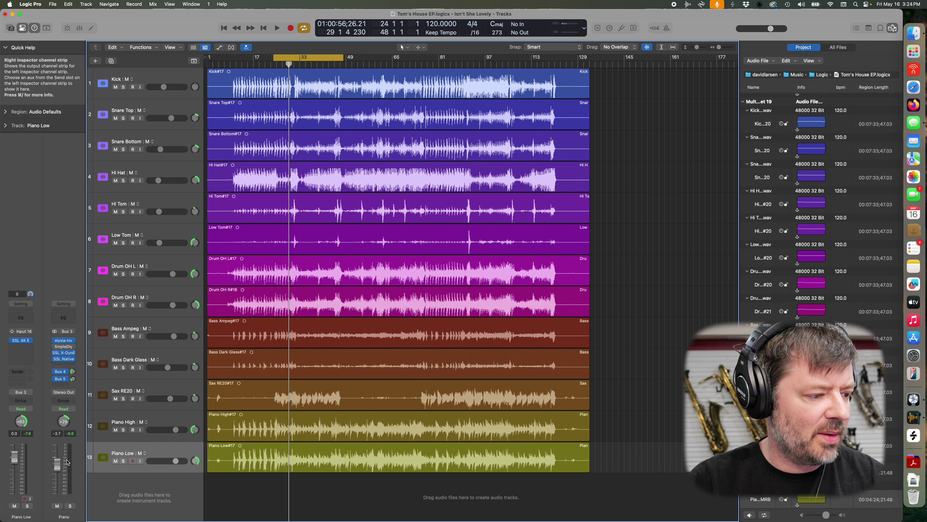
Solo the Piano bus, listen to the start of the cycled passage, and remove the solo.
click(70, 505)
key(space)
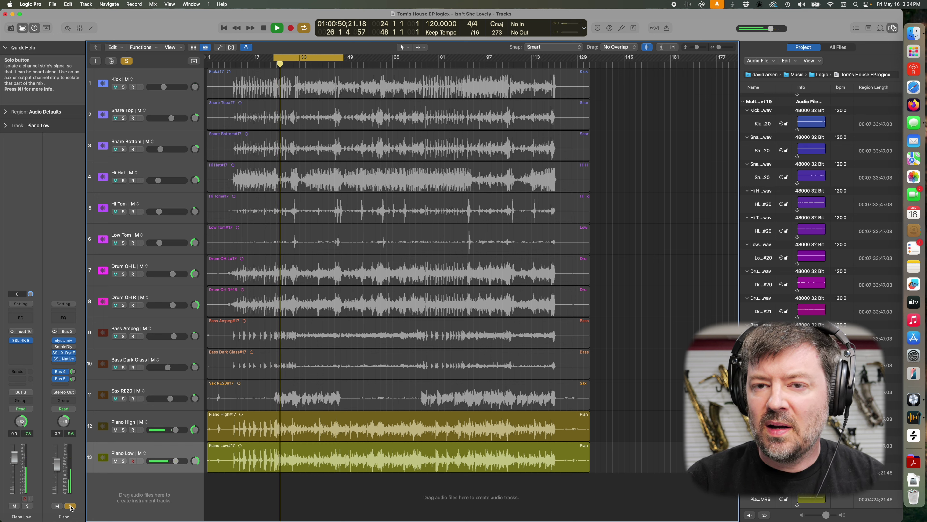
key(space)
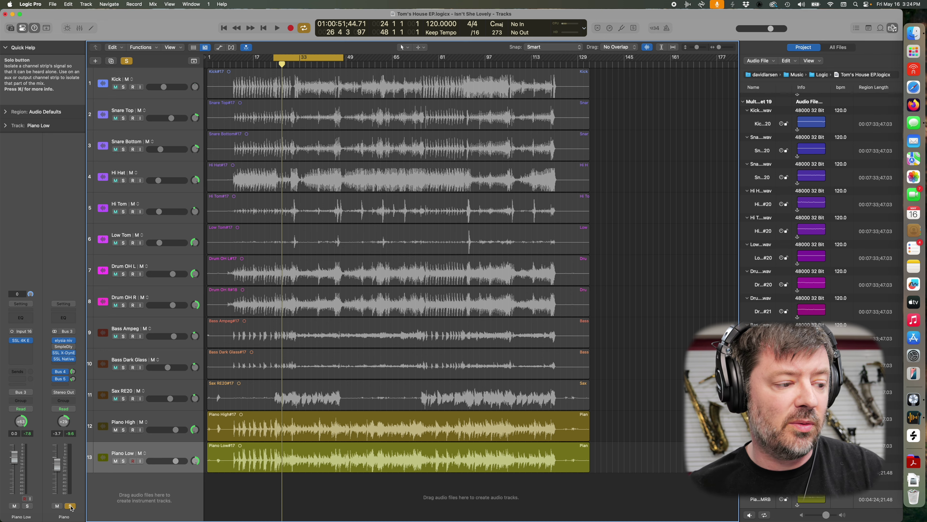
click(70, 506)
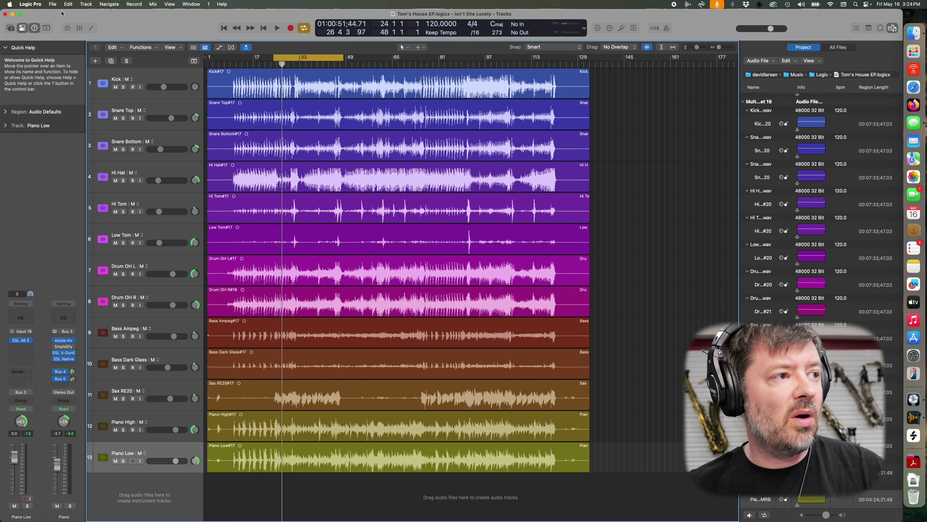
Check which external sample editor is assigned in the audio settings' file editor options.
click(40, 5)
mouse_move(59, 27)
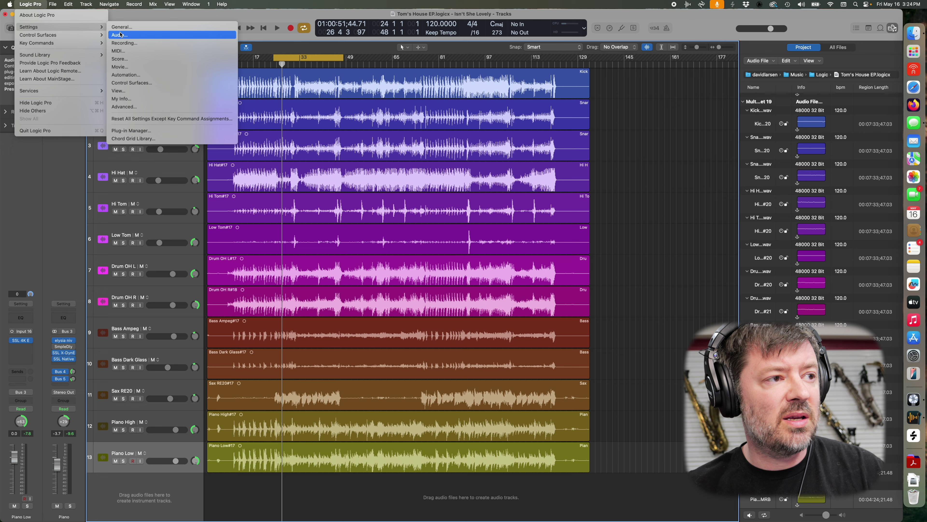
click(120, 34)
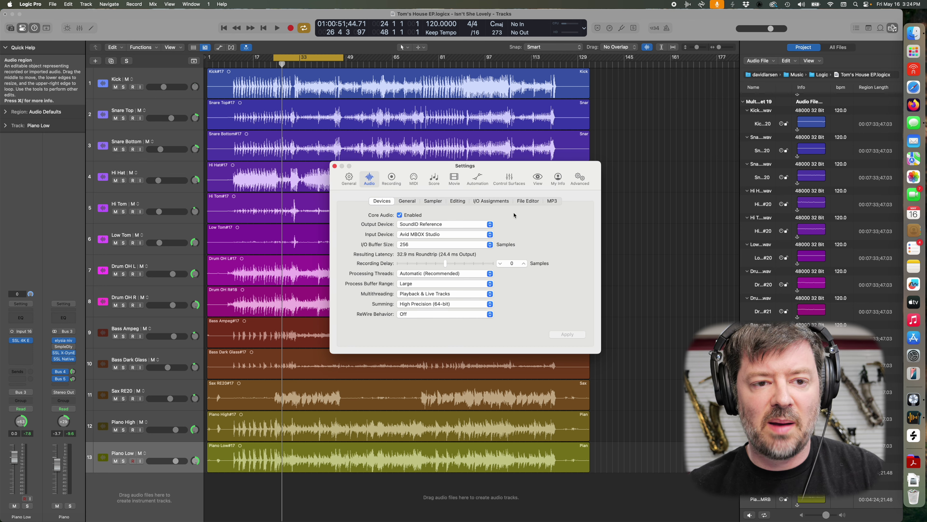
click(527, 201)
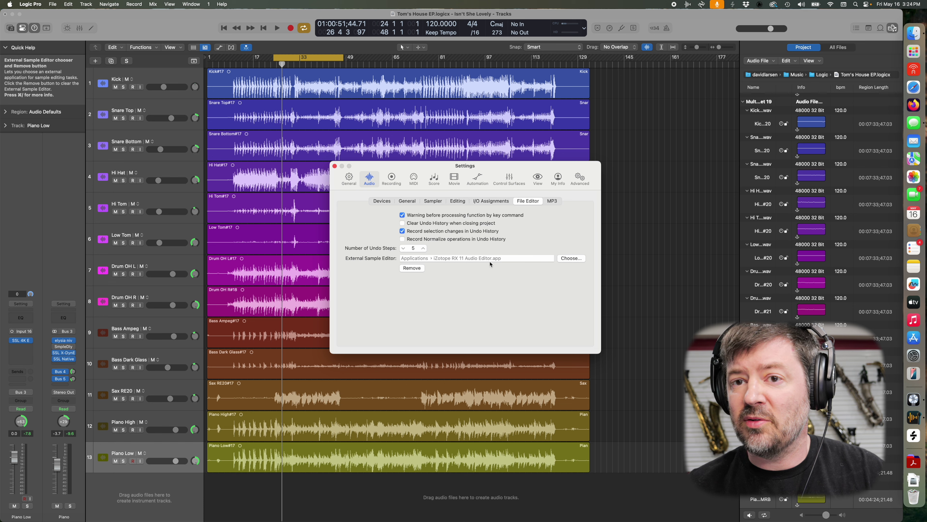
click(335, 166)
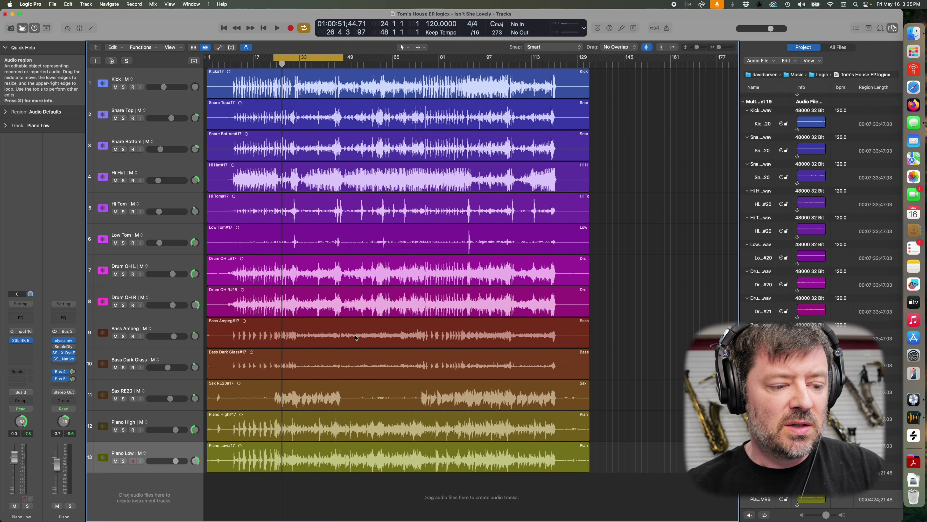
Open the Piano High region in iZotope RX 11 and play a few seconds from about 1:04.
click(320, 424)
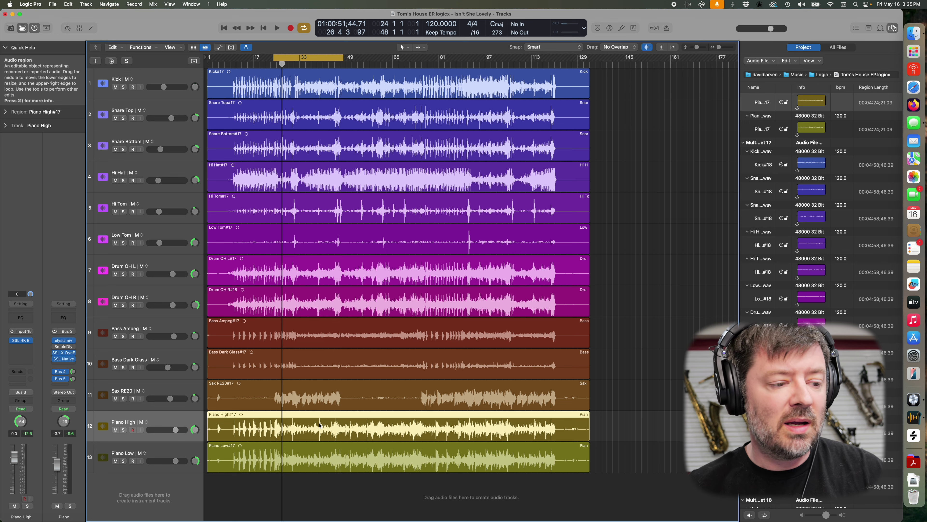
key(shift+w)
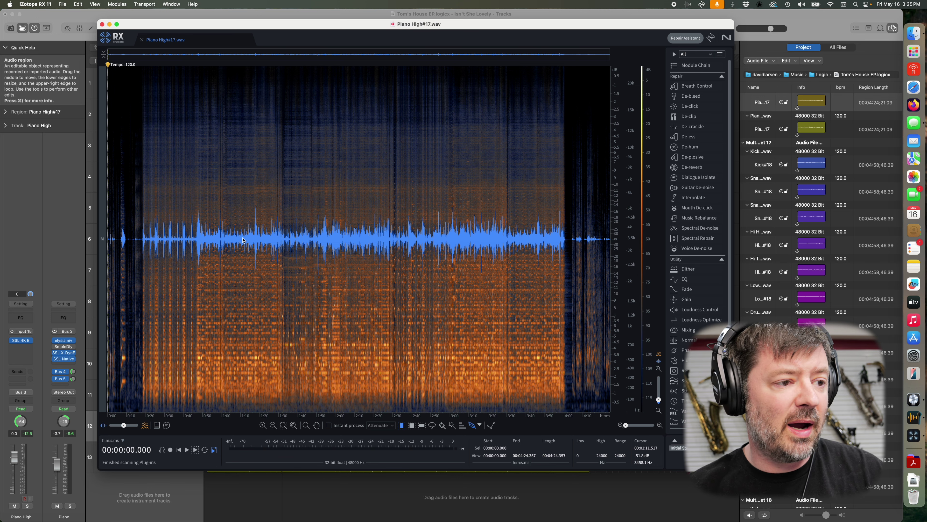
click(230, 232)
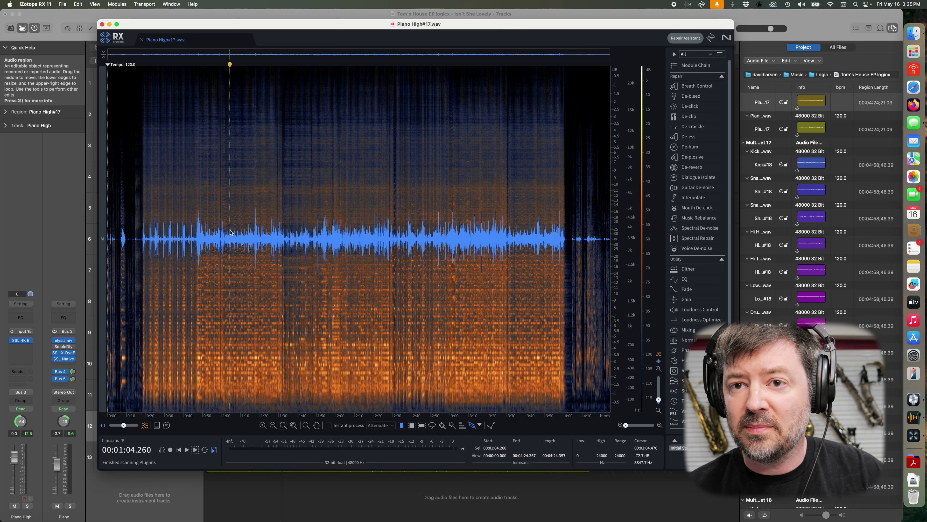
key(space)
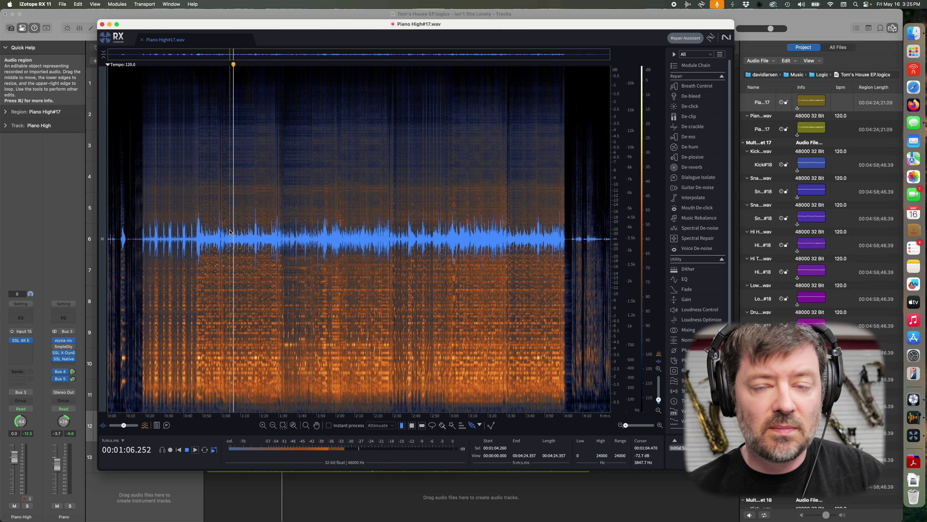
key(space)
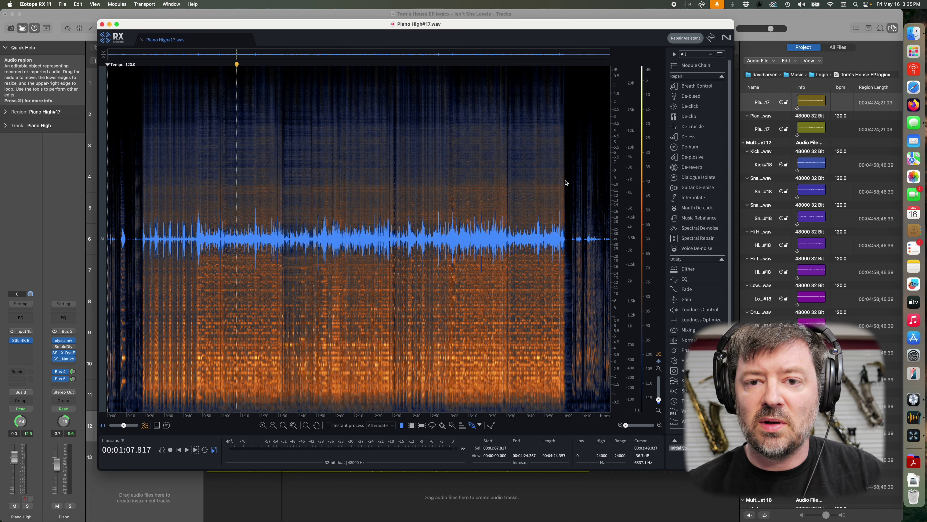
Open Music Rebalance for the piano file and set Vocal to 0 dB and Drums to -10 dB.
click(702, 218)
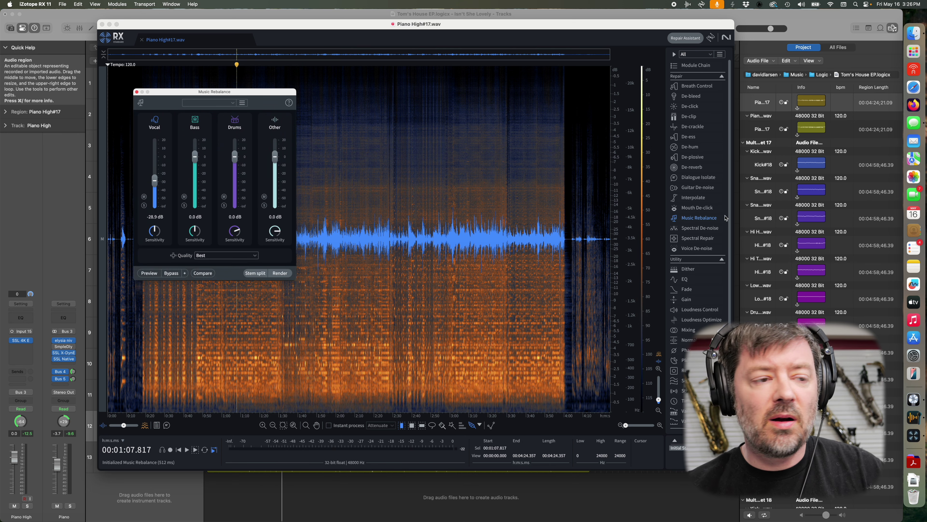
drag(255, 94, 457, 93)
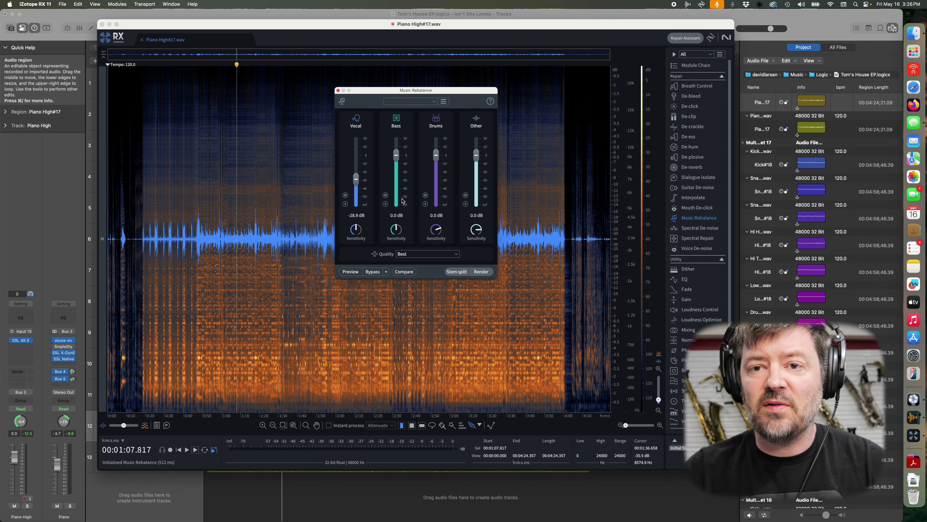
drag(468, 96, 453, 96)
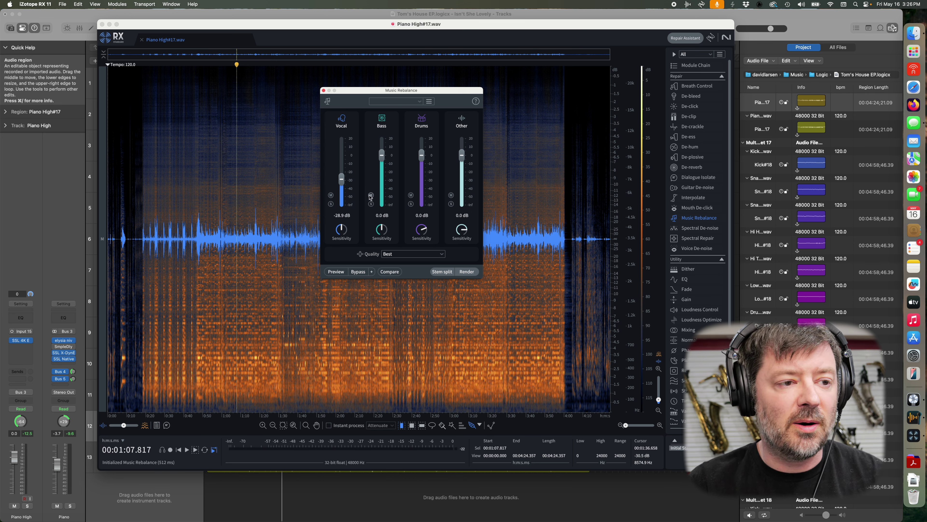
click(349, 216)
text(0)
key(Return)
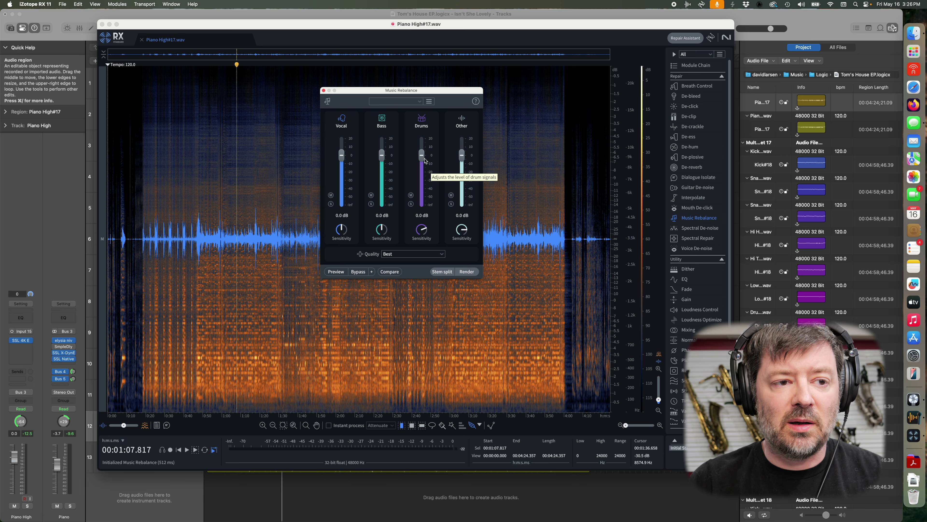
double_click(422, 215)
text(-10)
key(Return)
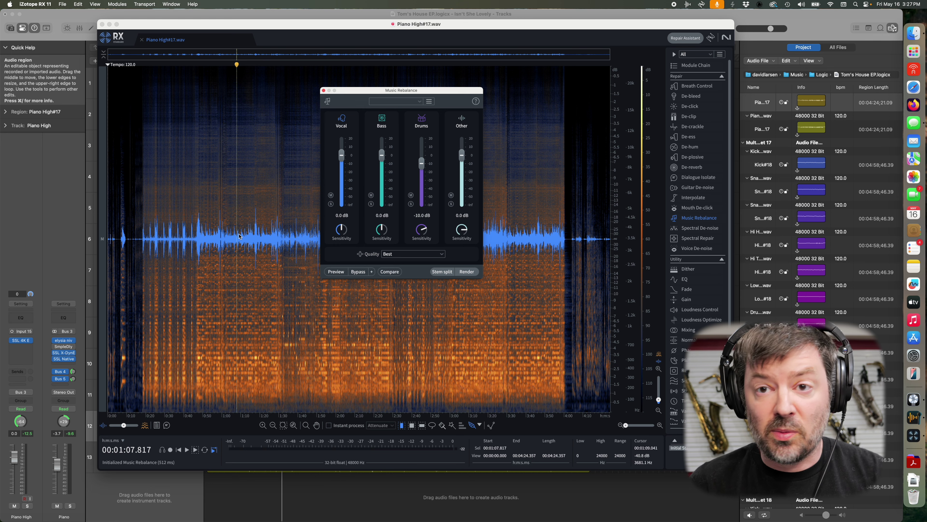
Play a few seconds of the unprocessed piano audio and preview the Music Rebalance settings for comparison.
key(space)
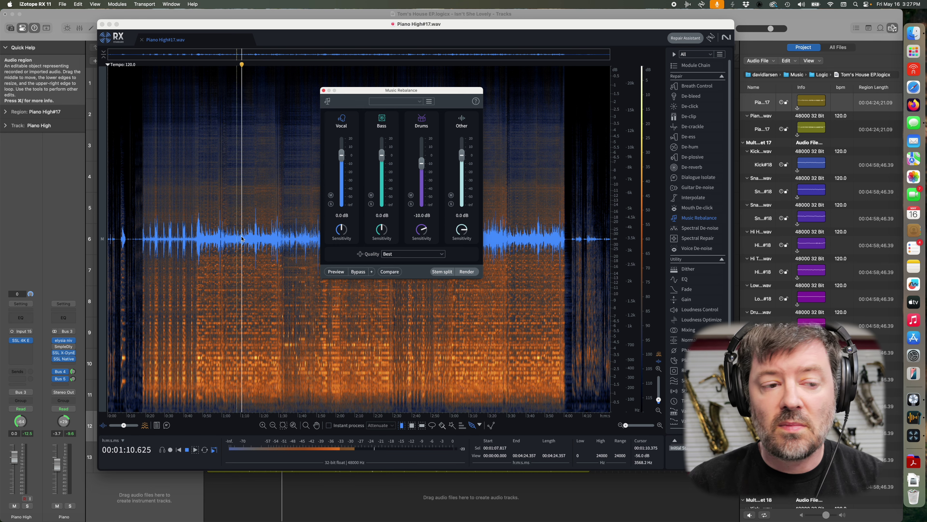
key(space)
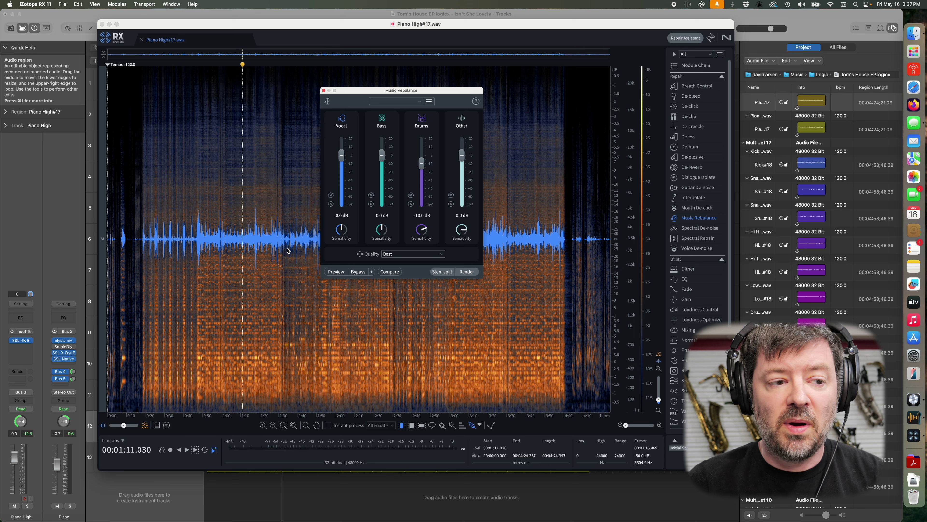
click(334, 272)
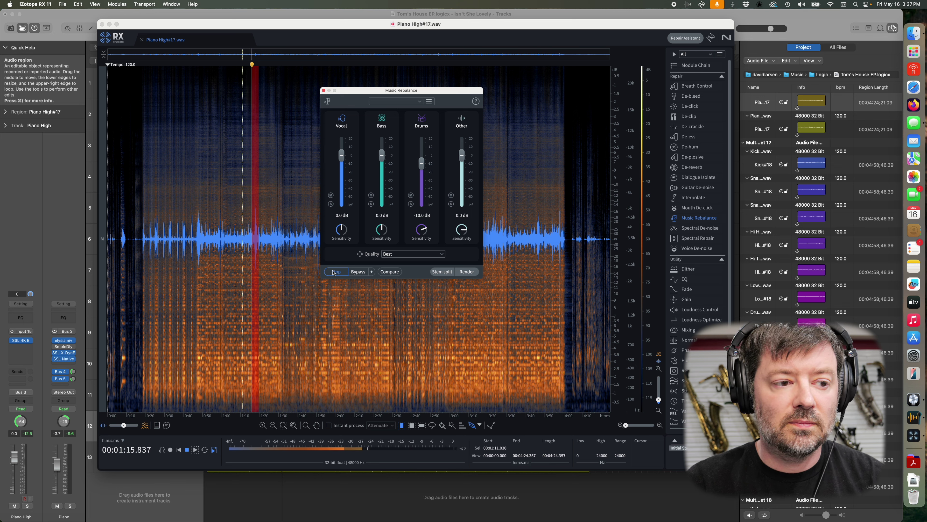
click(335, 272)
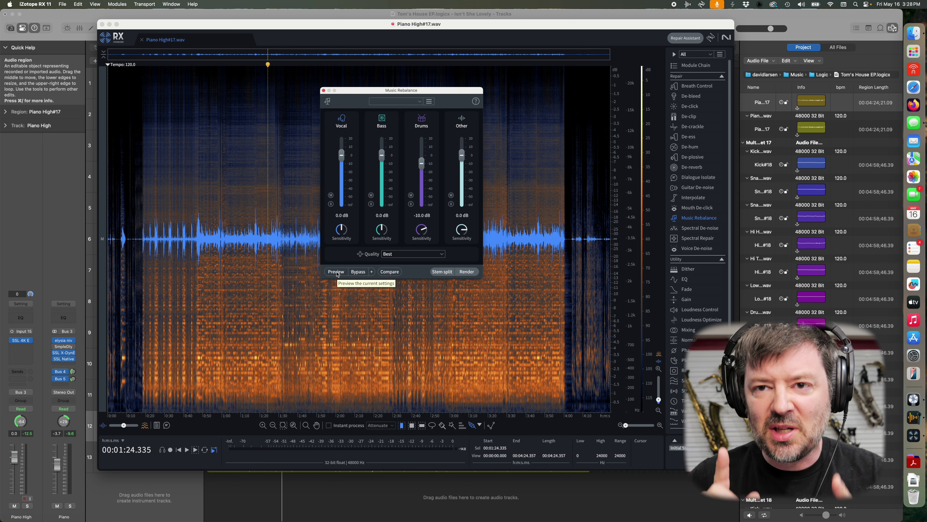
Select the entire piano file, render Music Rebalance on it, and close the module.
click(329, 324)
key(super+a)
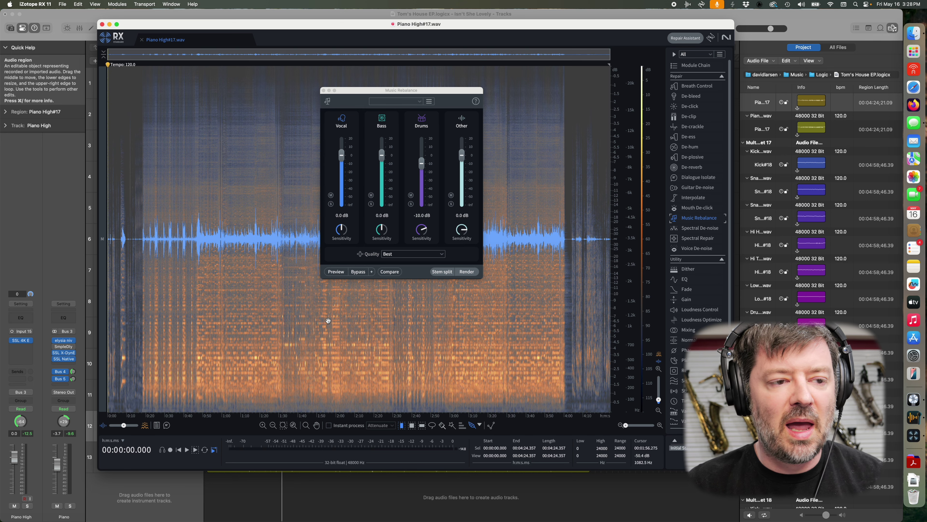
click(466, 271)
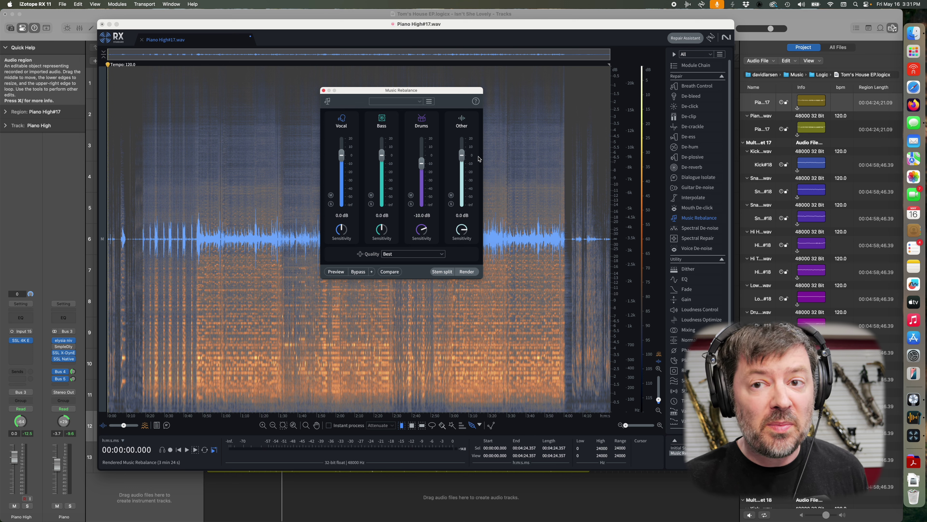
click(323, 91)
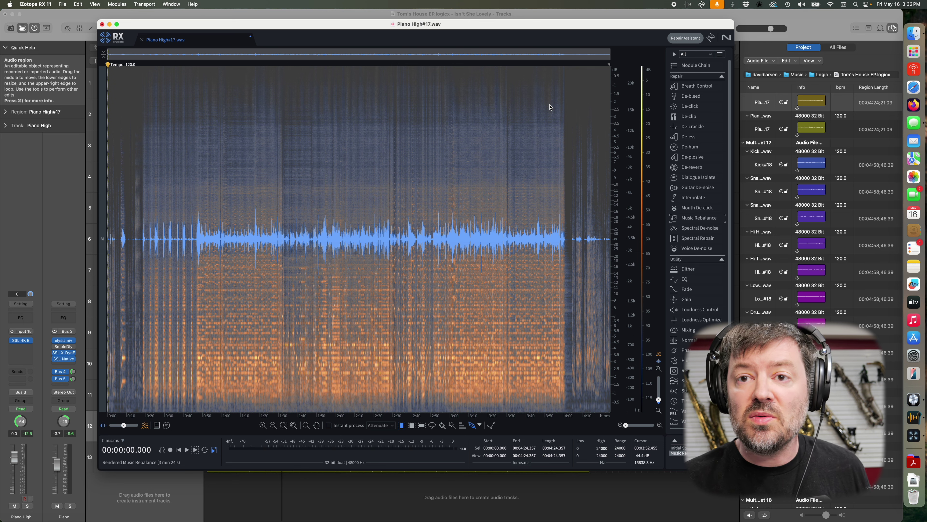
Switch to Logic Pro and open the Sax RE20 region in iZotope RX 11.
click(818, 27)
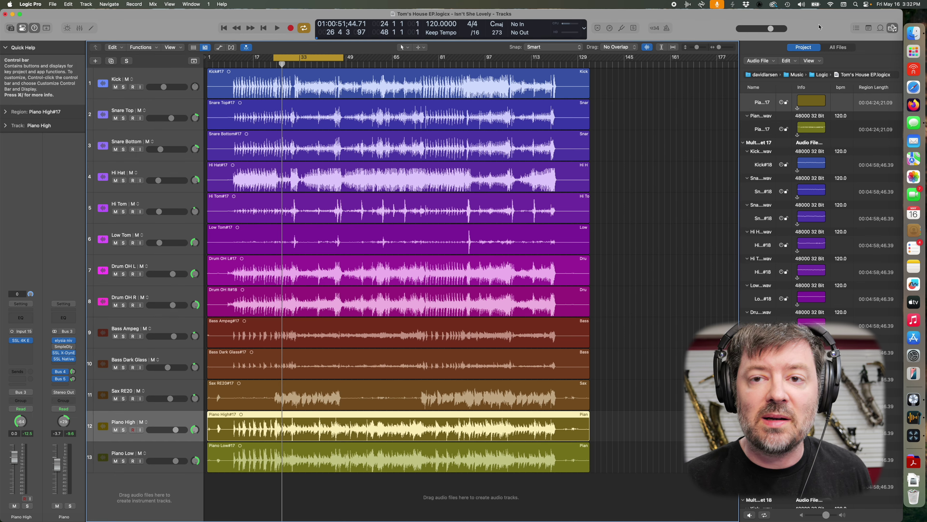
click(357, 480)
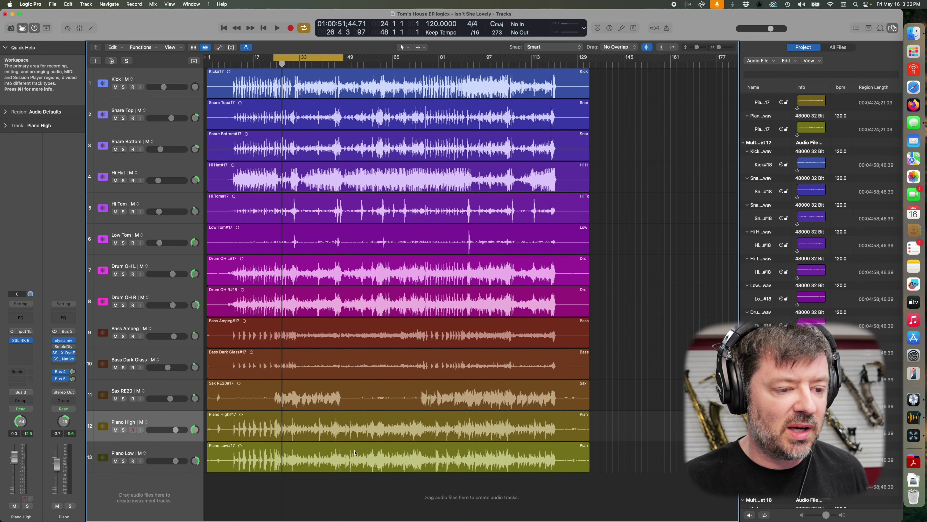
click(366, 390)
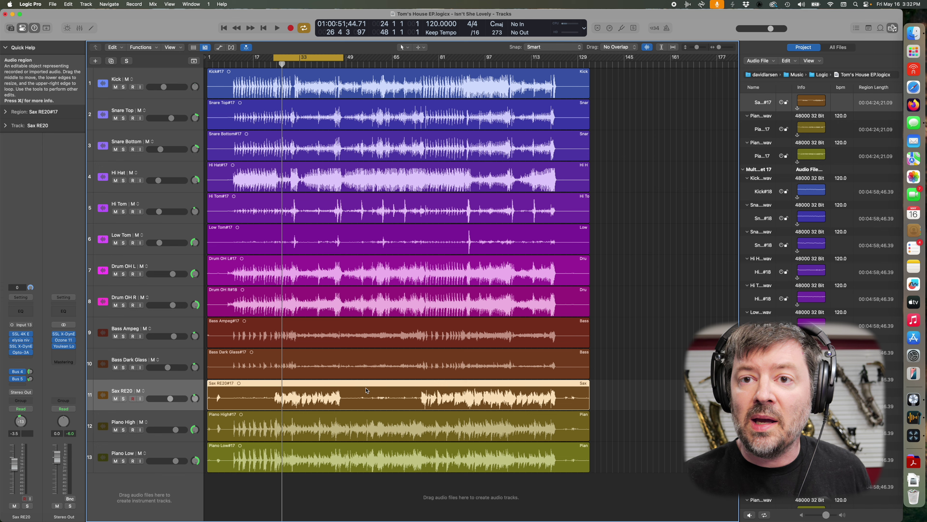
key(shift+w)
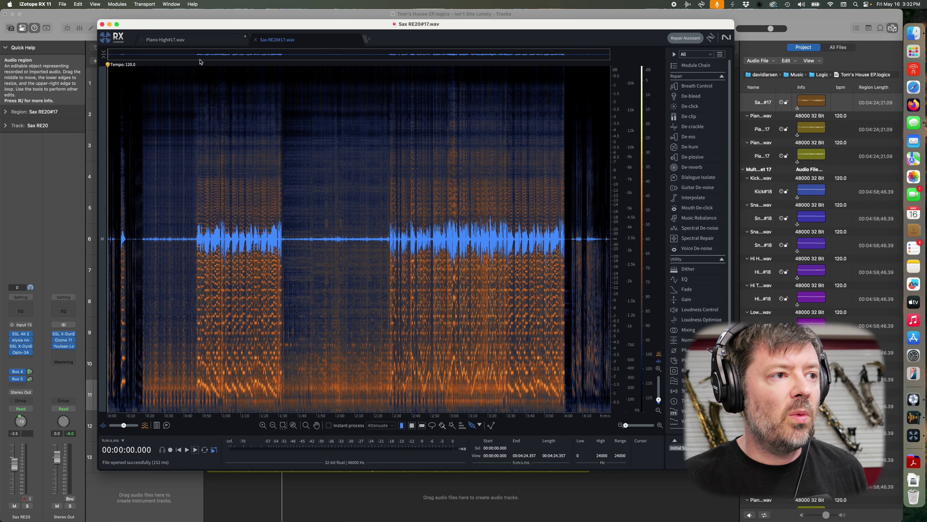
Open De-bleed on the Piano High#17 file and learn the bleed profile with Sax RE20#17.wav as the bleed source.
click(193, 41)
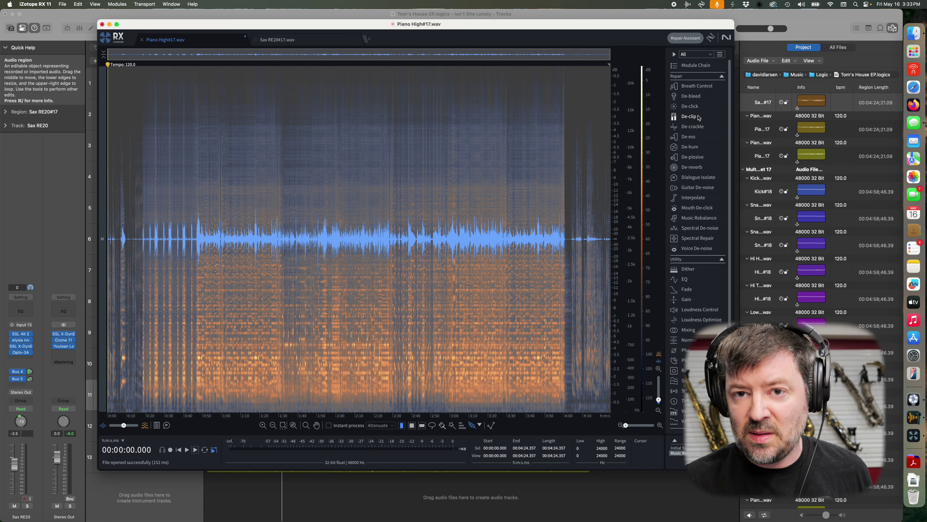
click(690, 95)
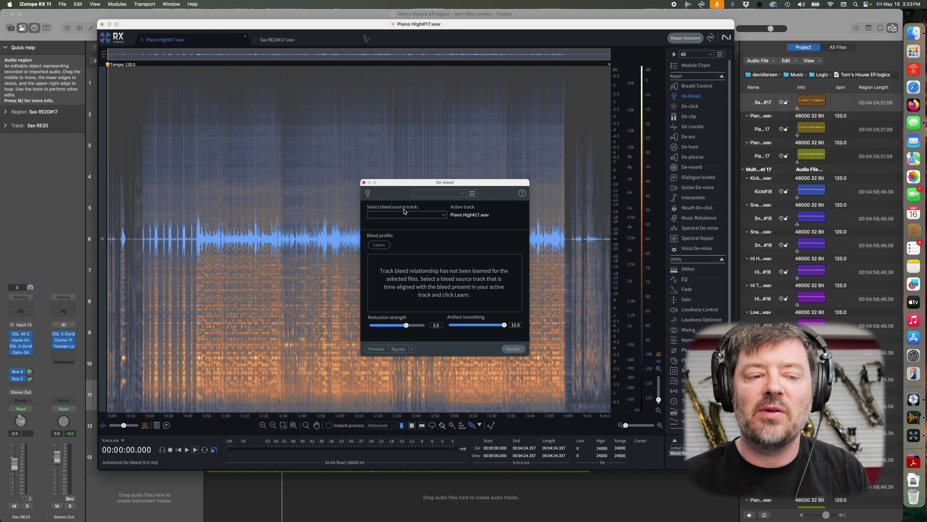
click(405, 217)
click(395, 231)
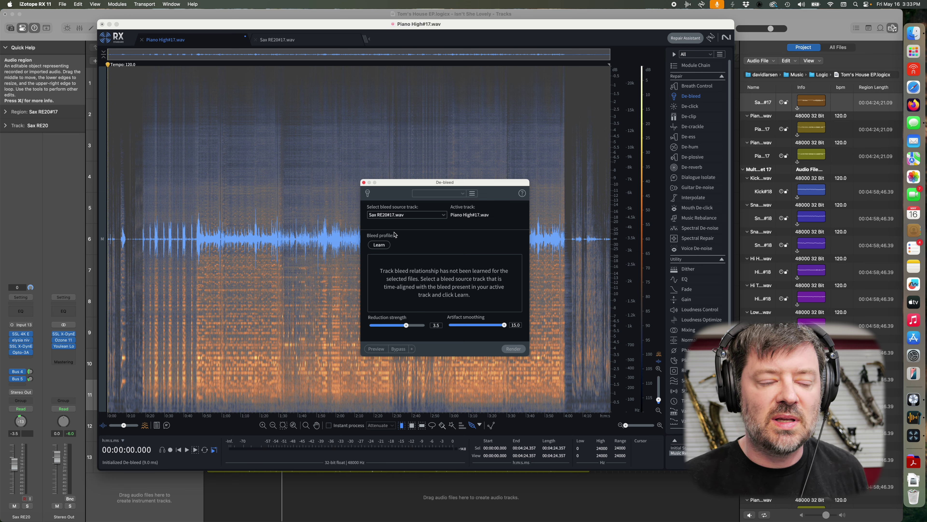
click(379, 245)
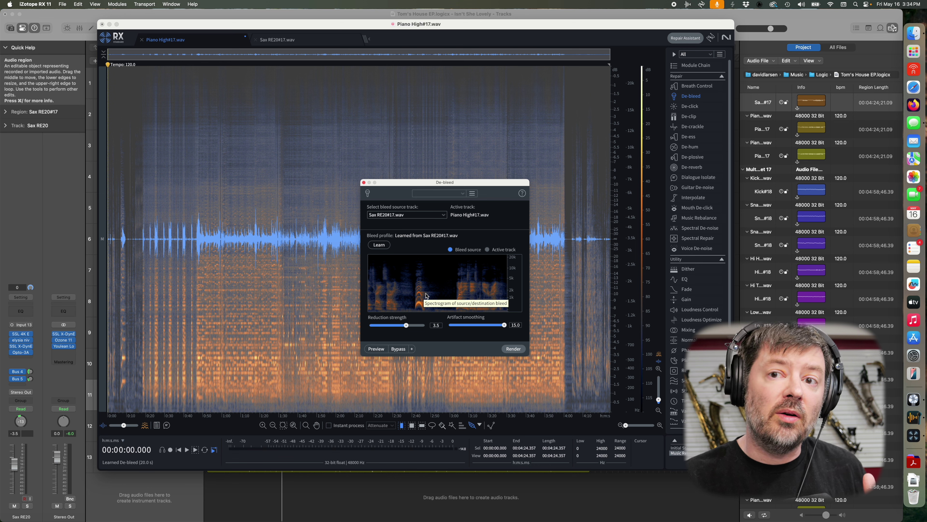
click(492, 251)
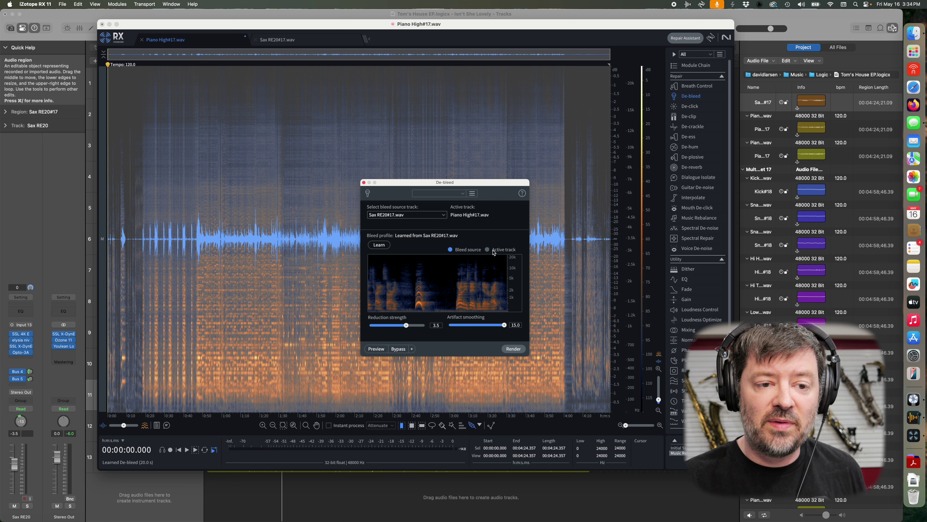
click(470, 250)
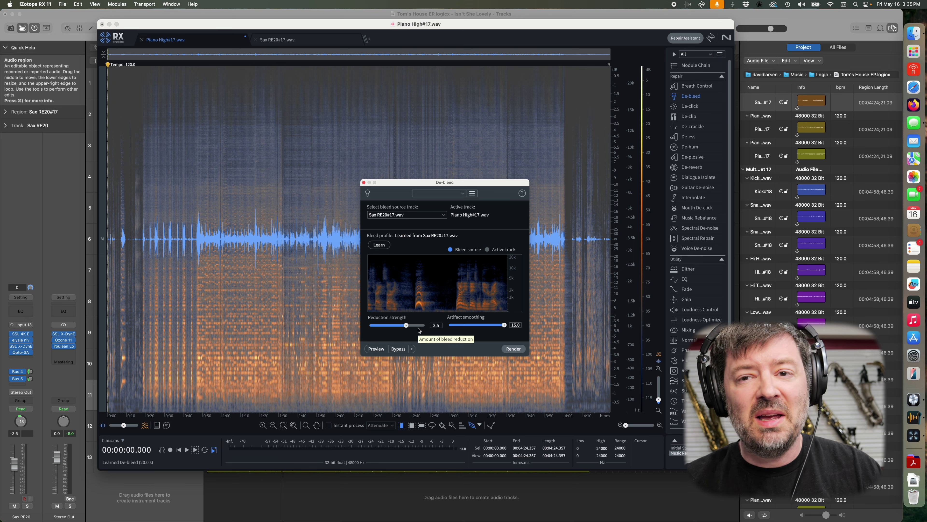
Play a few seconds of the piano file without De-bleed, starting at 3:10.
click(469, 135)
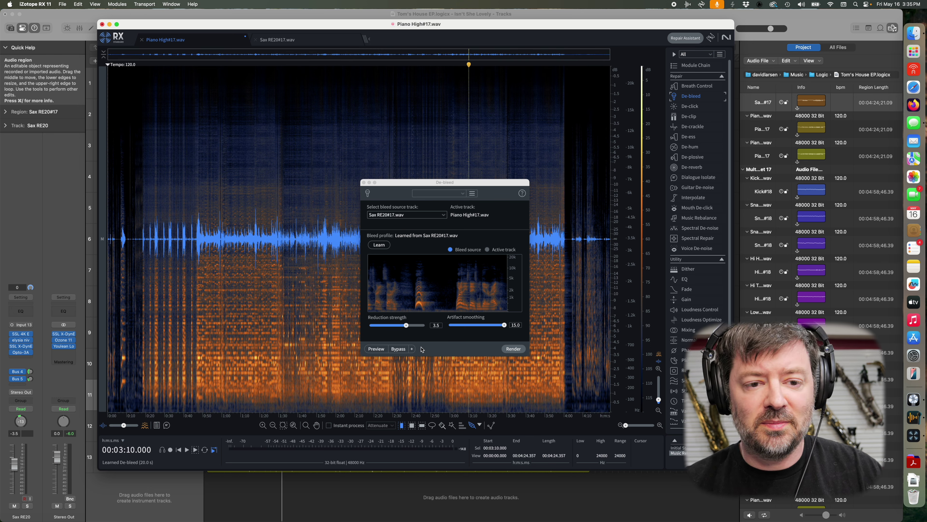
key(space)
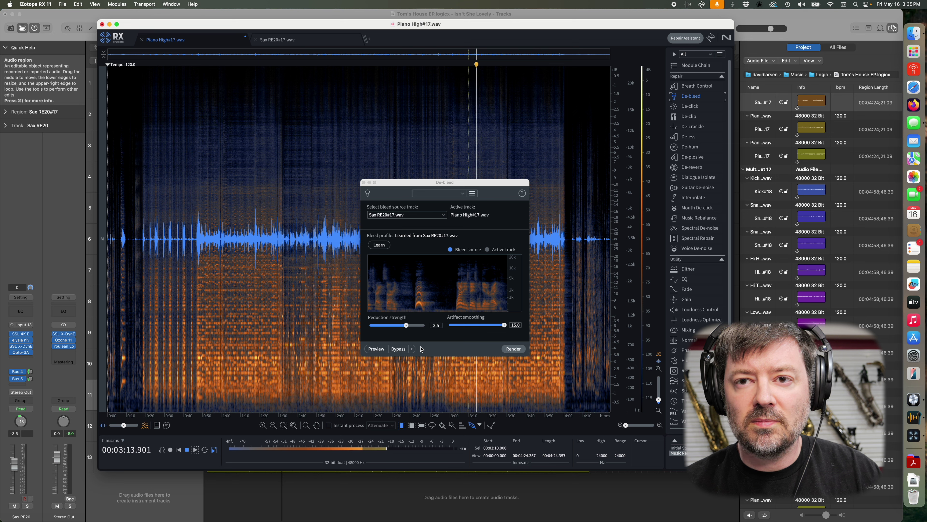
key(space)
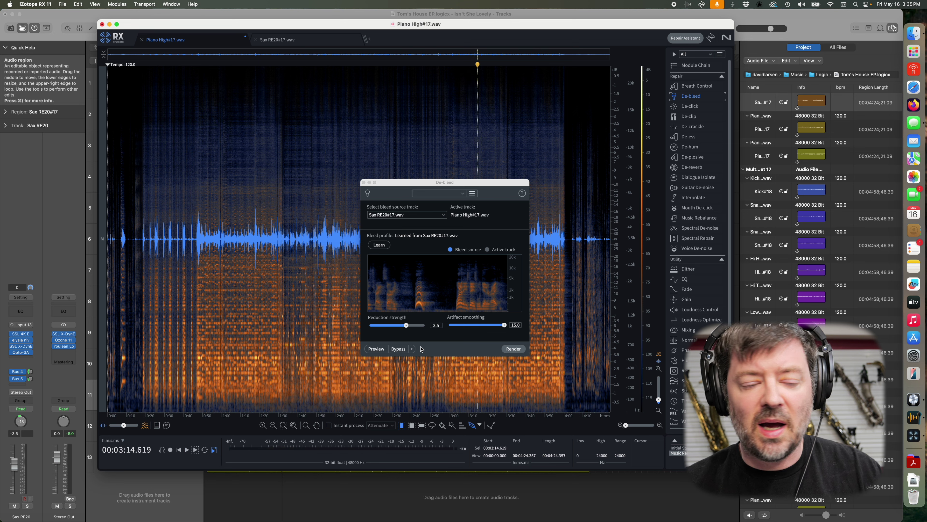
Try a De-bleed reduction strength of 8.0 and preview it on the piano from about 3:08.
drag(408, 328, 448, 329)
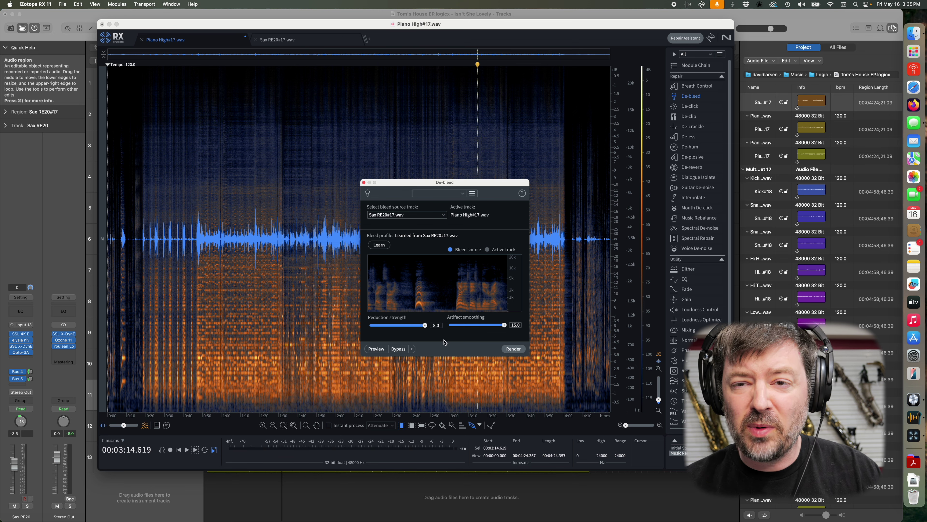
click(465, 132)
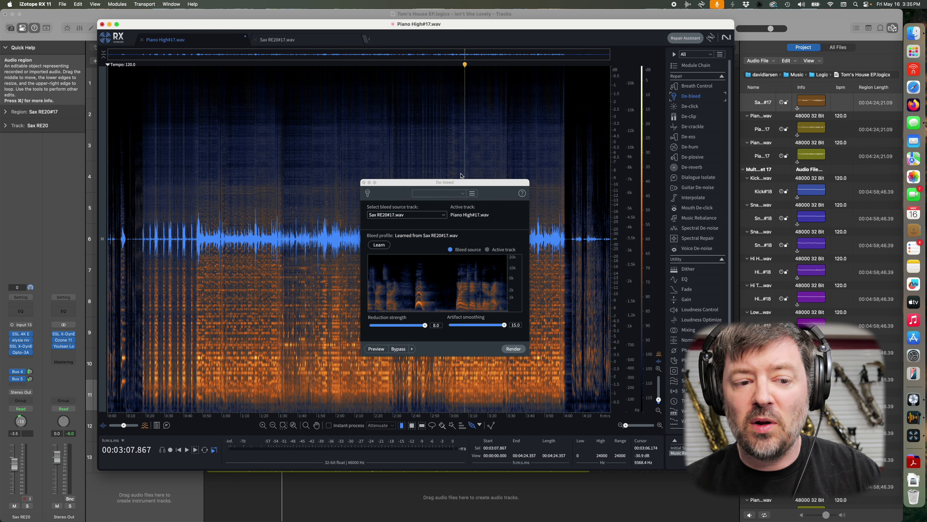
click(375, 349)
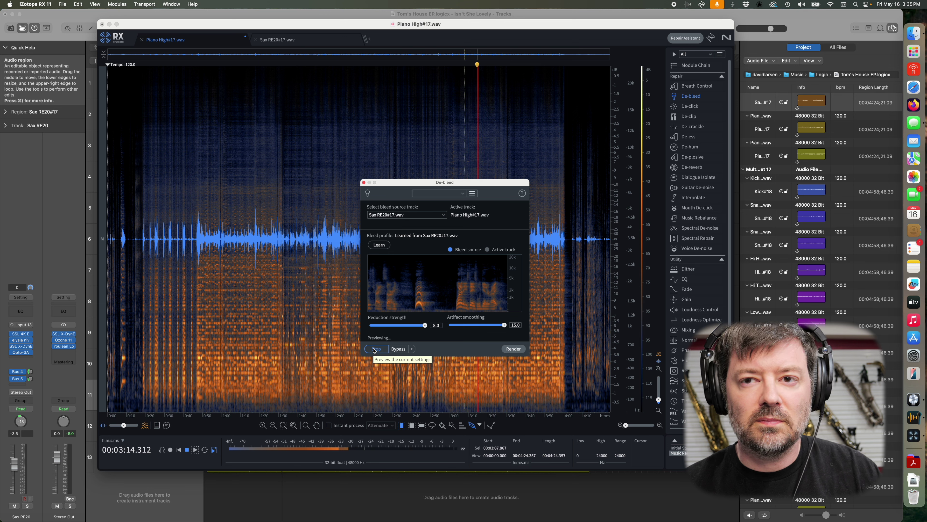
click(374, 349)
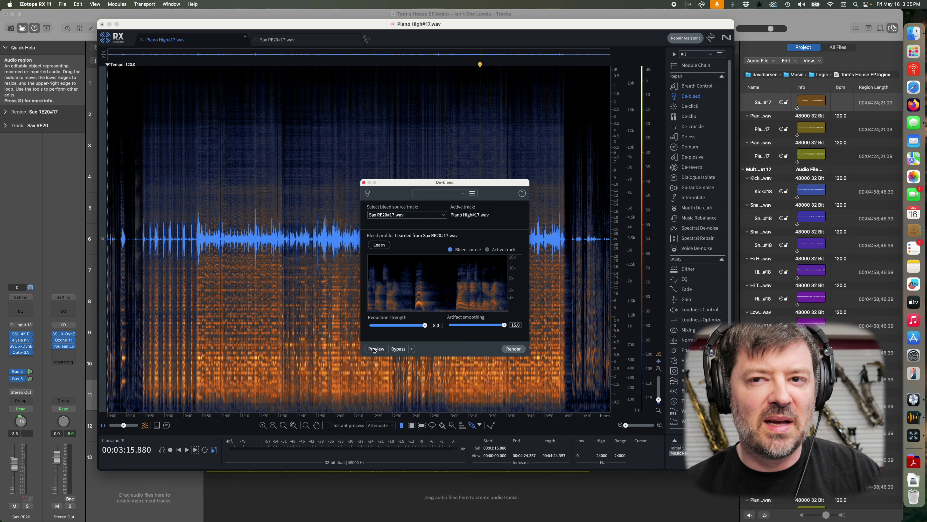
Set the De-bleed reduction strength to 3.5 and preview the piano from about 3:07.
click(464, 158)
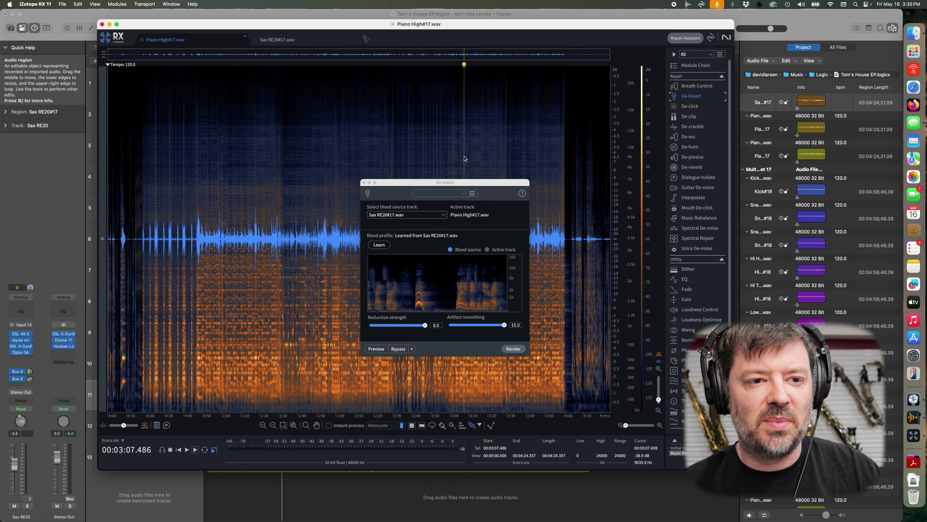
click(438, 327)
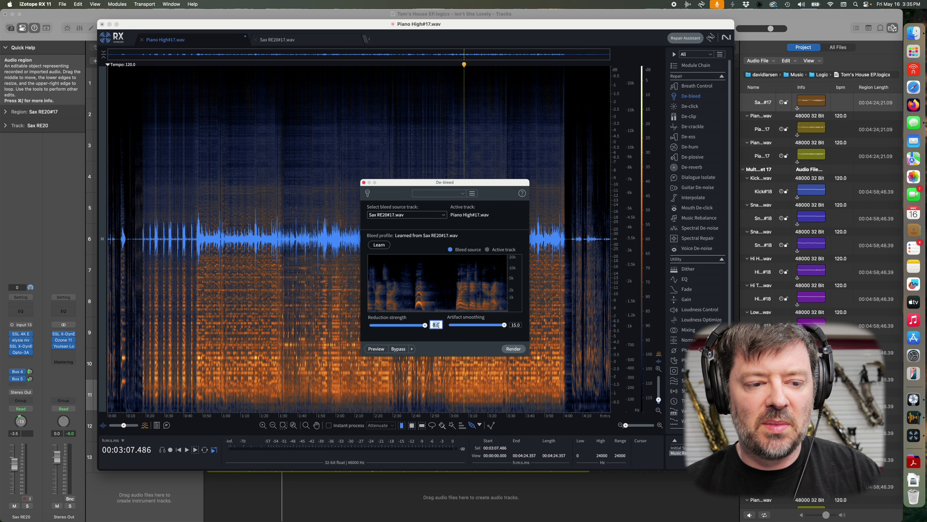
text(3.5)
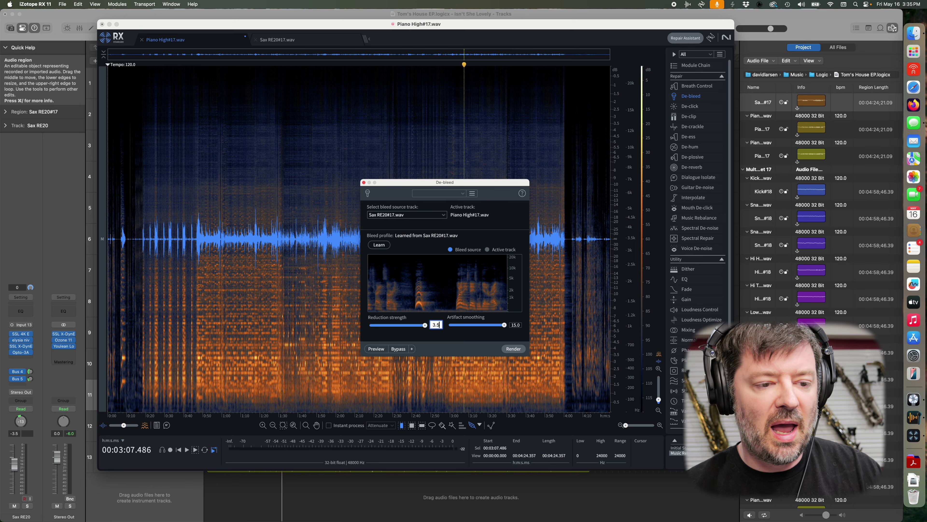
key(Return)
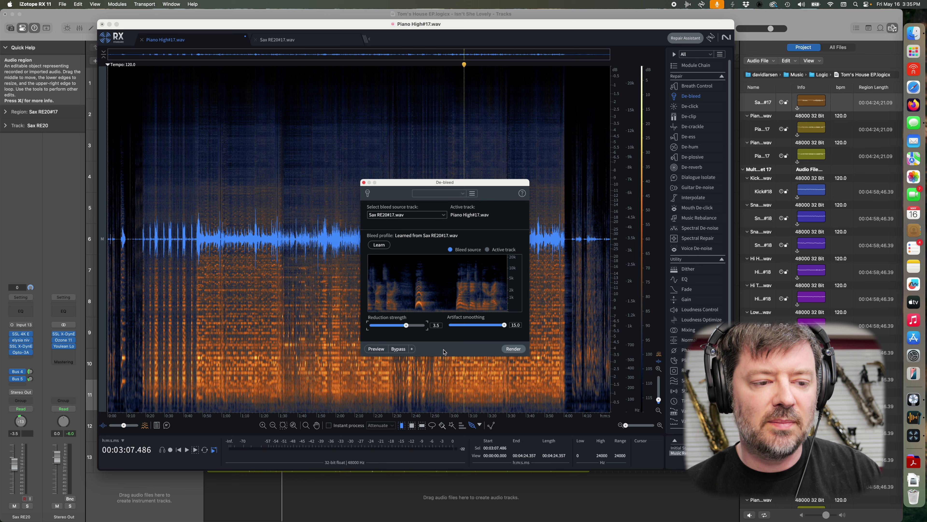
click(378, 349)
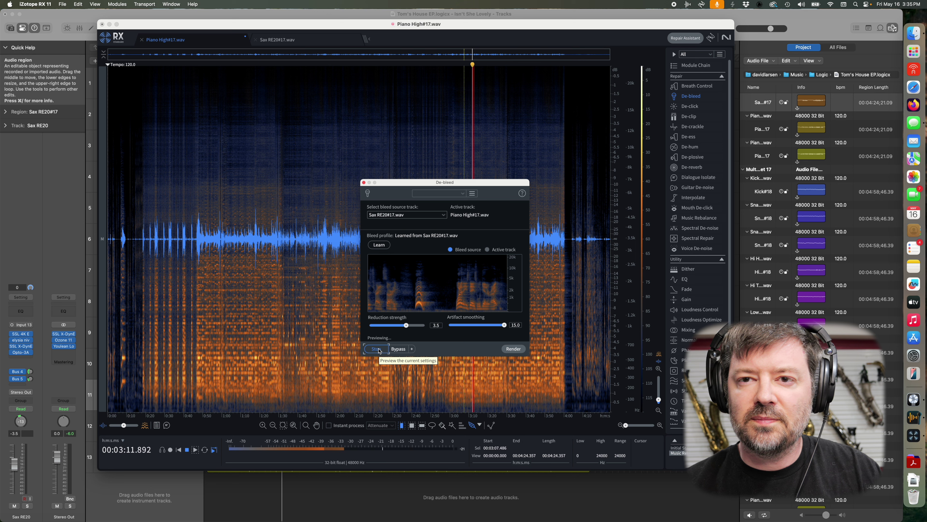
click(376, 348)
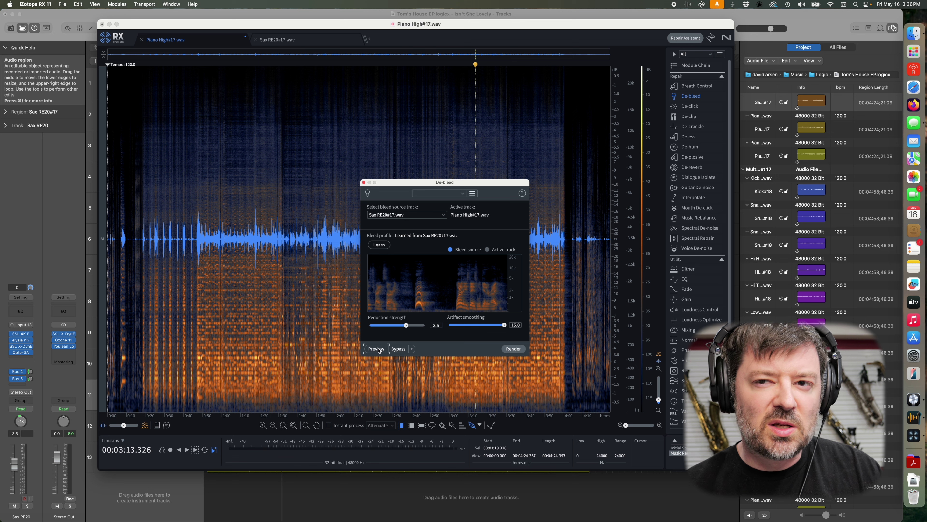
Preview De-bleed on the piano while toggling bypass to compare the processed and unprocessed sound.
click(378, 349)
click(399, 349)
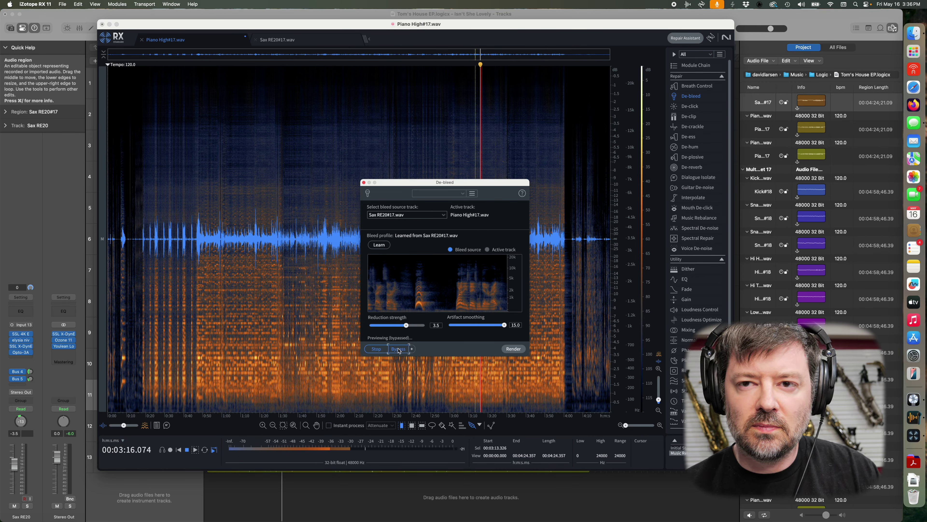
click(398, 349)
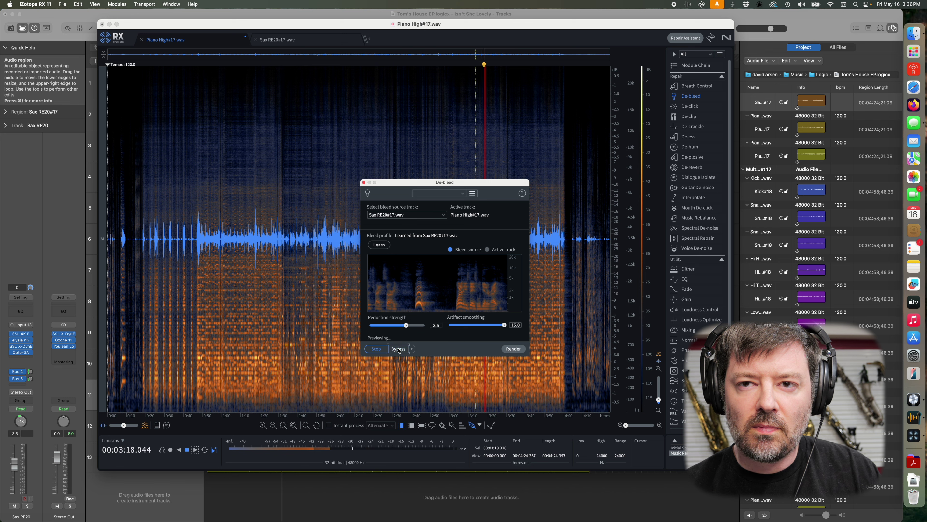
click(398, 349)
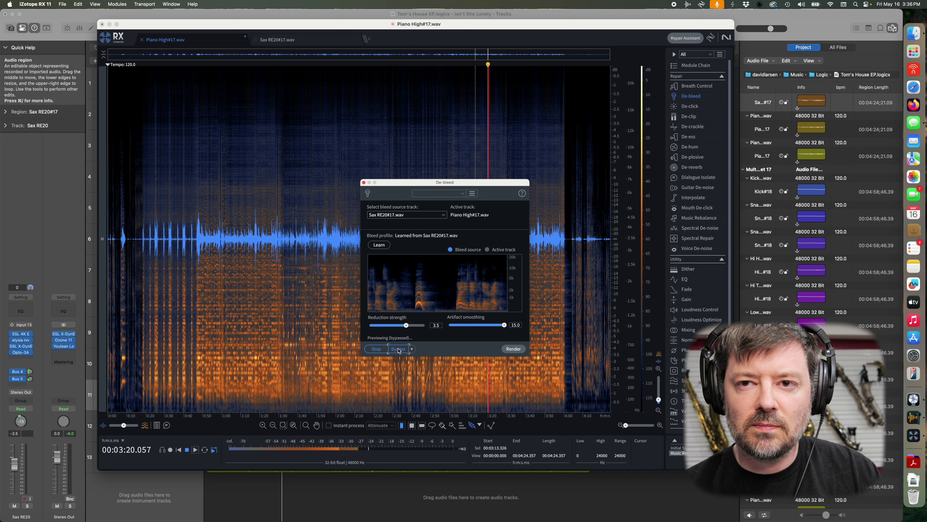
click(398, 349)
key(space)
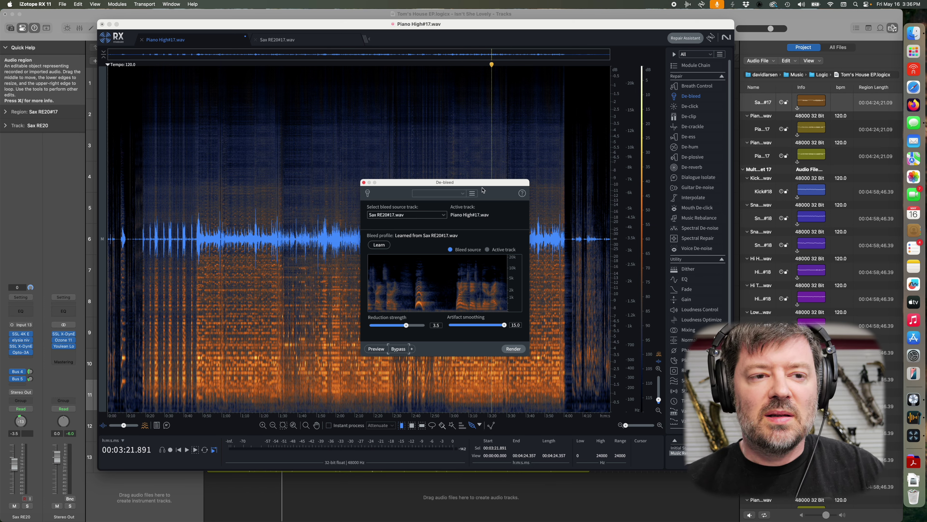
Try an artifact smoothing value of 1.4 in De-bleed and preview it on the piano from about 3:12.
click(473, 161)
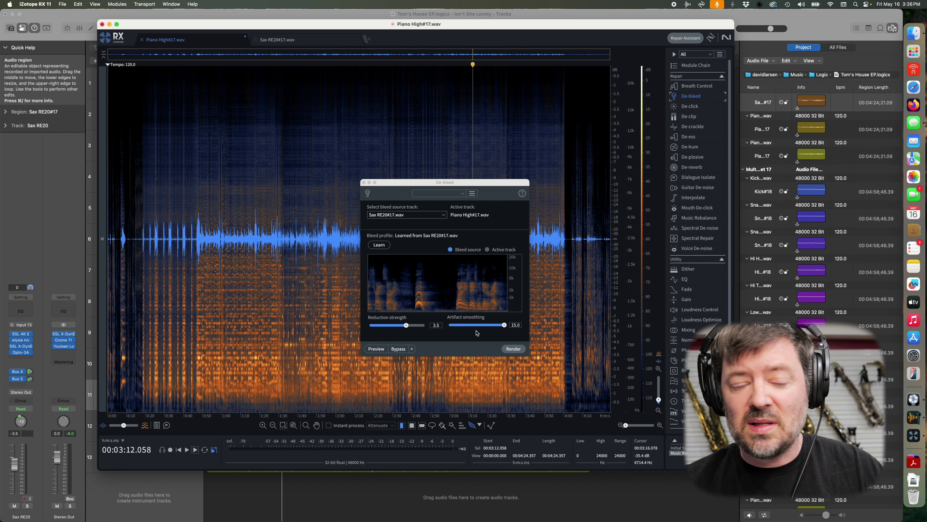
click(454, 325)
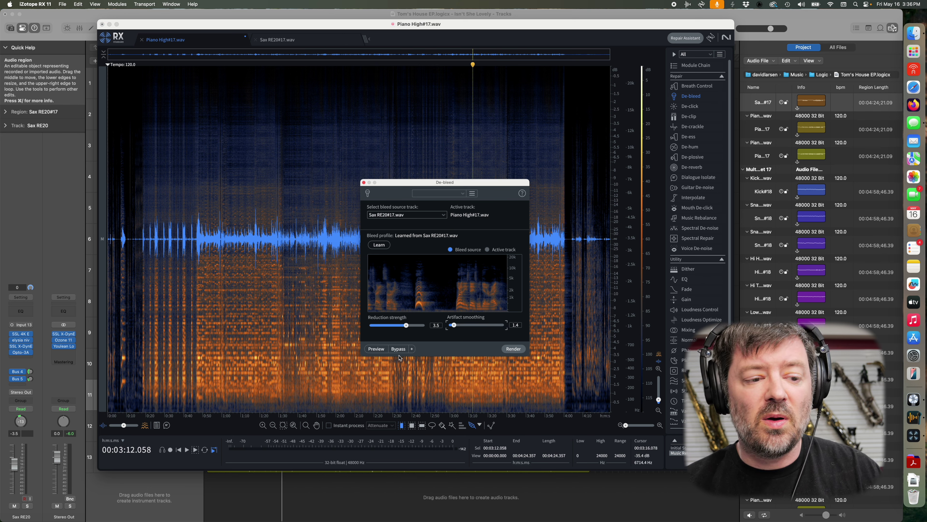
click(375, 348)
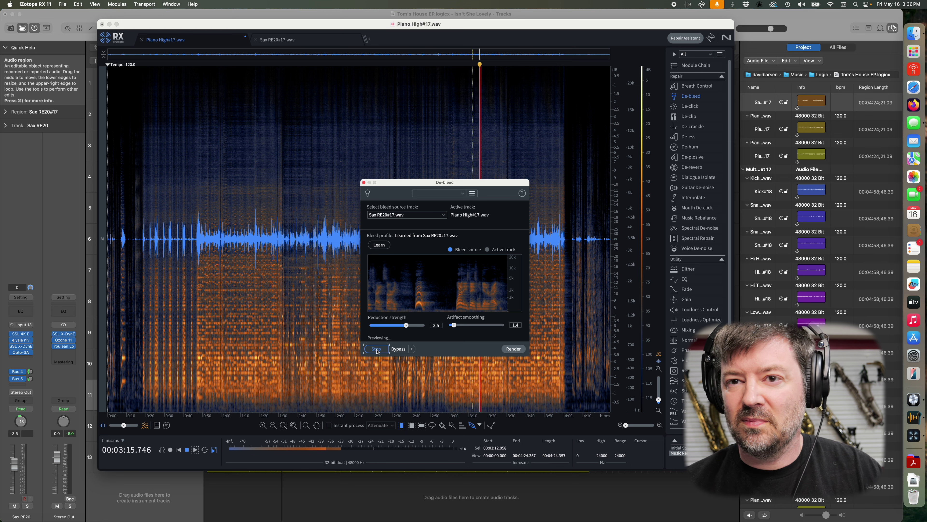
click(376, 349)
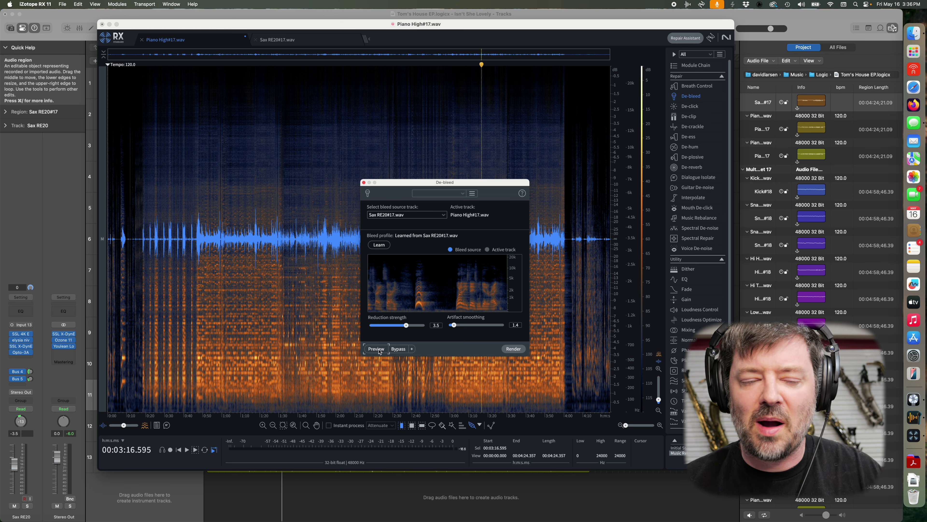
Set the De-bleed artifact smoothing to 15.0 and preview the piano with it.
drag(455, 328, 529, 327)
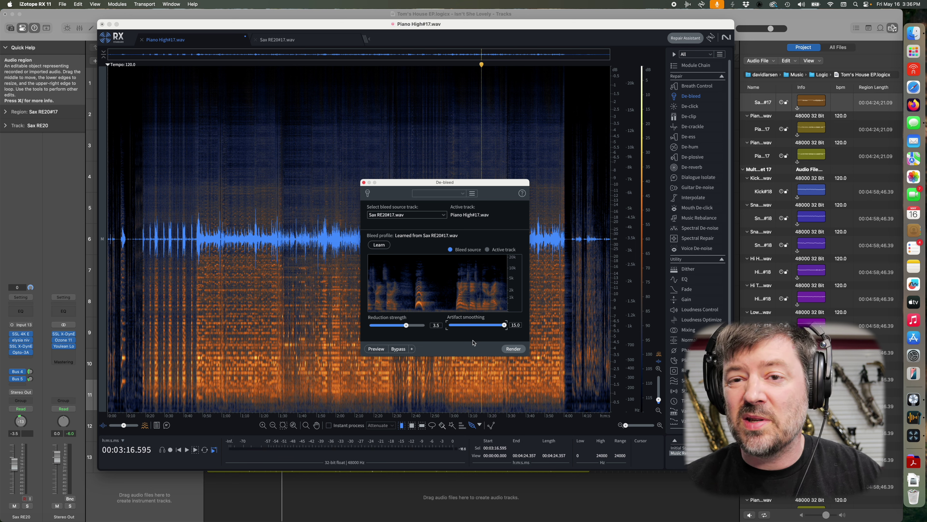
click(379, 349)
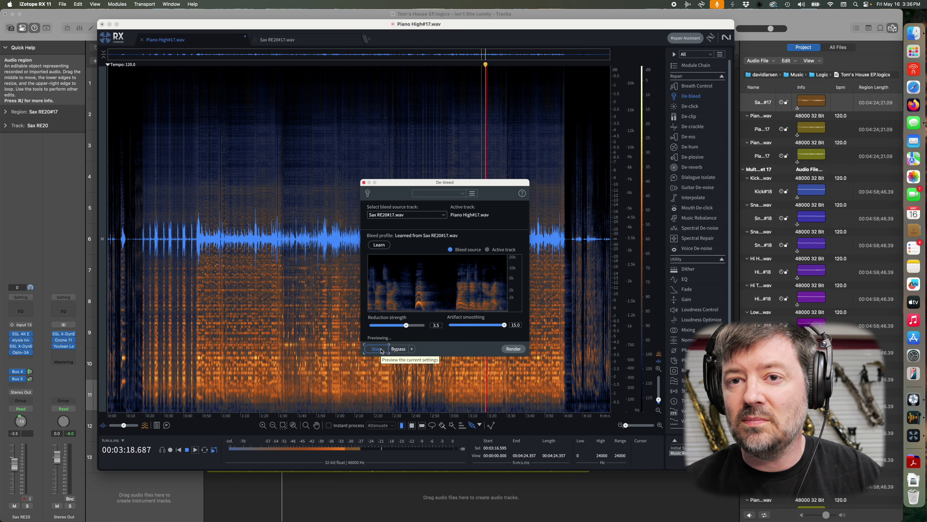
click(381, 349)
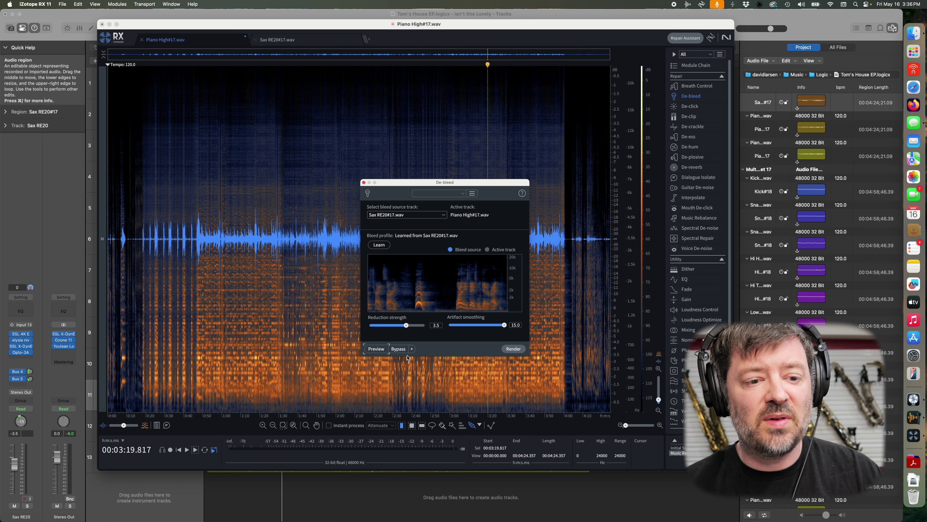
Open Music Rebalance to review its stem controls and close it without processing.
click(703, 222)
mouse_move(422, 238)
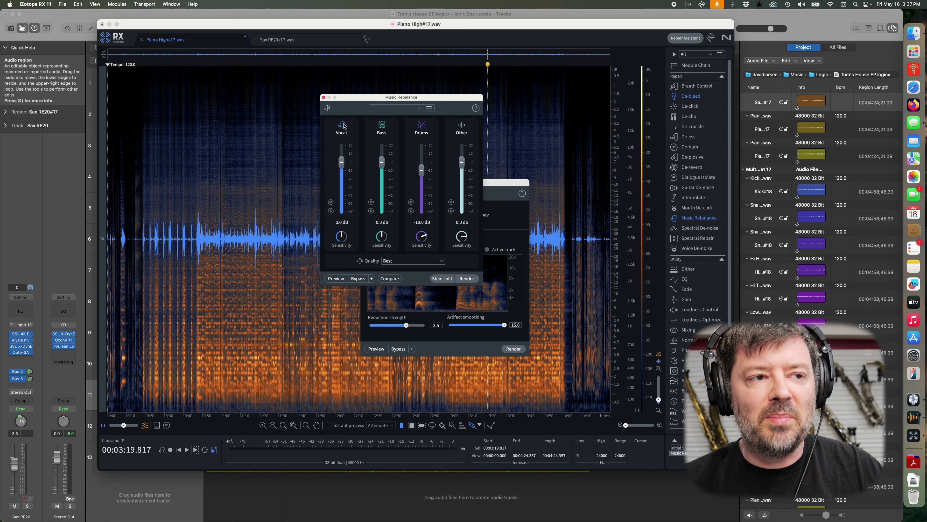
click(323, 97)
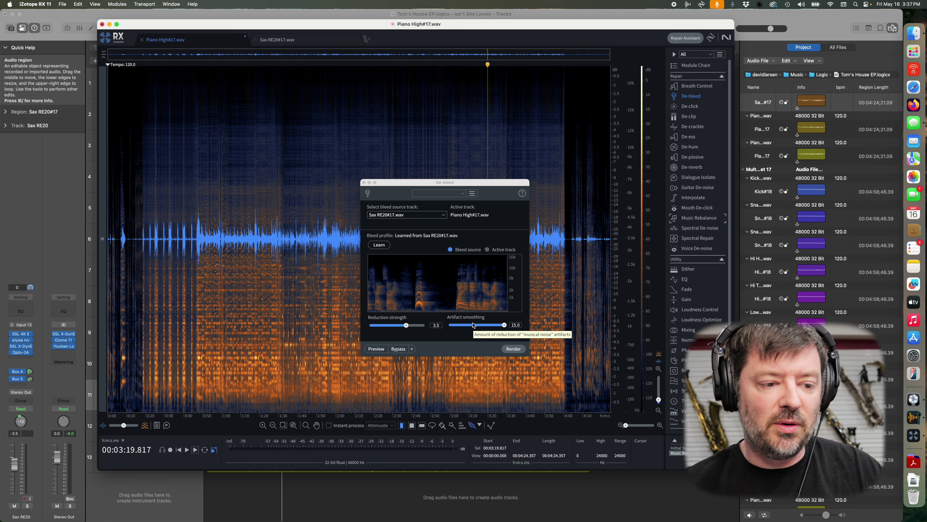
Select the entire piano file and render De-bleed on it.
click(347, 341)
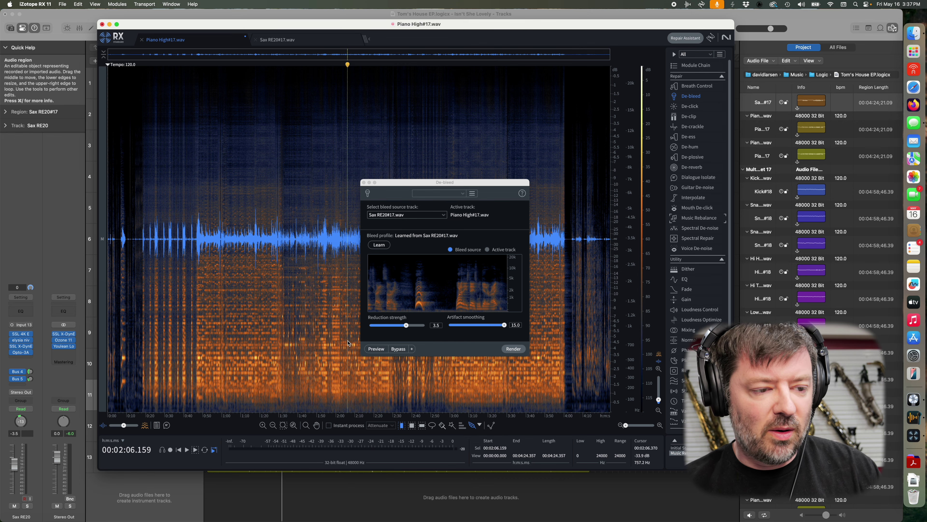
key(super+a)
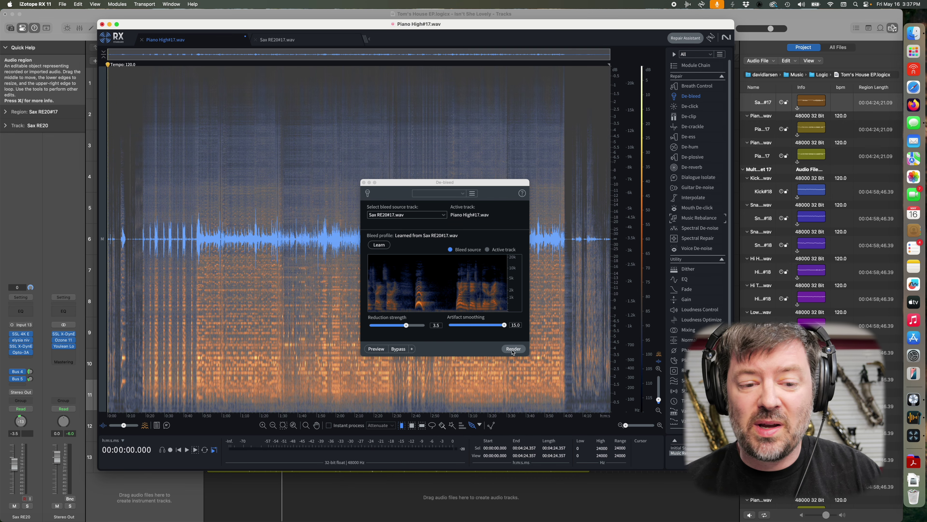
click(514, 349)
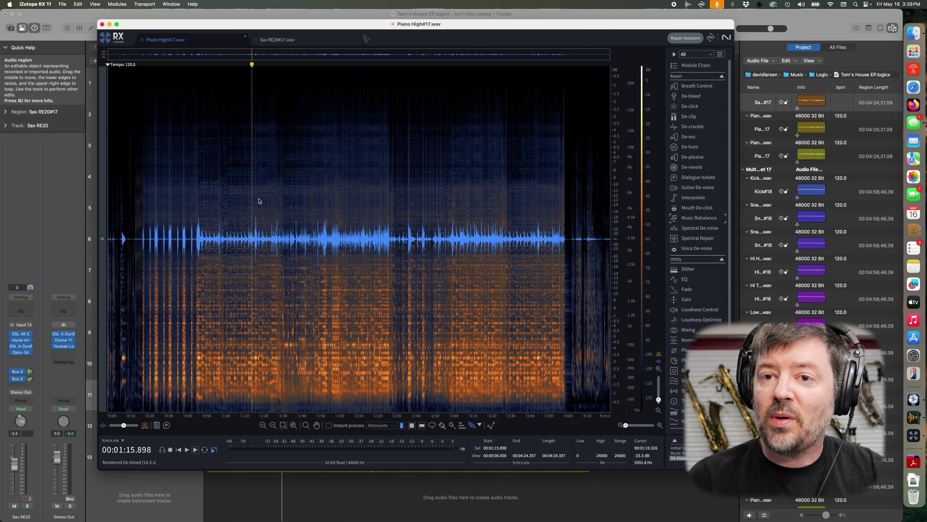
Audition the rendered piano from about 1:16 and export it as a 32-bit float WAV named Piano High#17 MRB 01.
key(space)
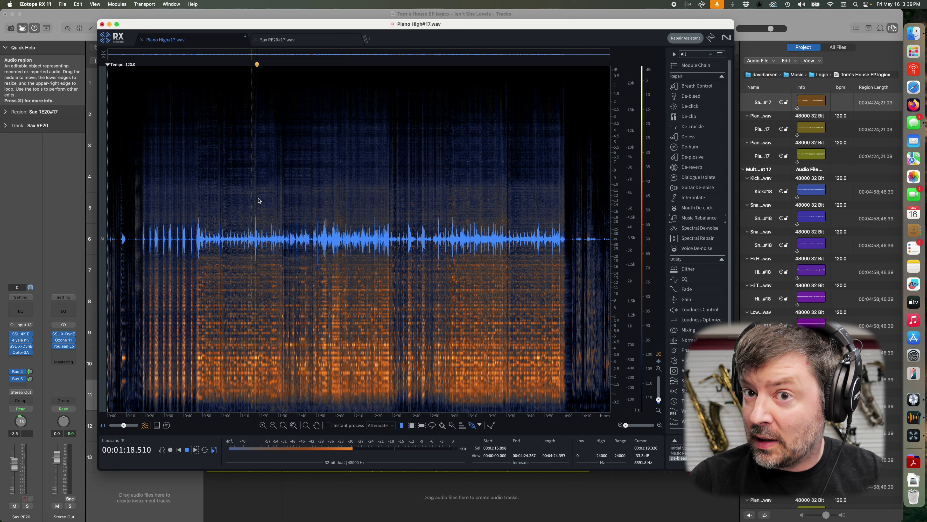
key(space)
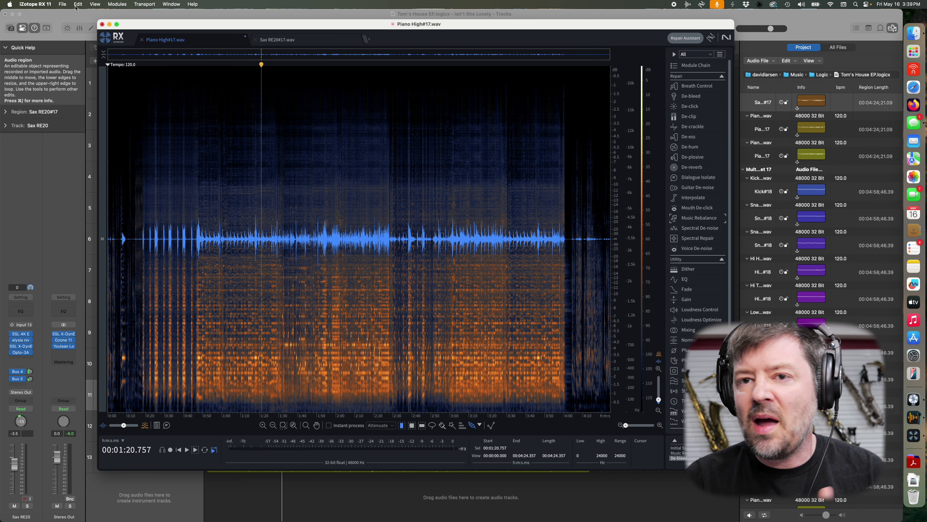
click(62, 4)
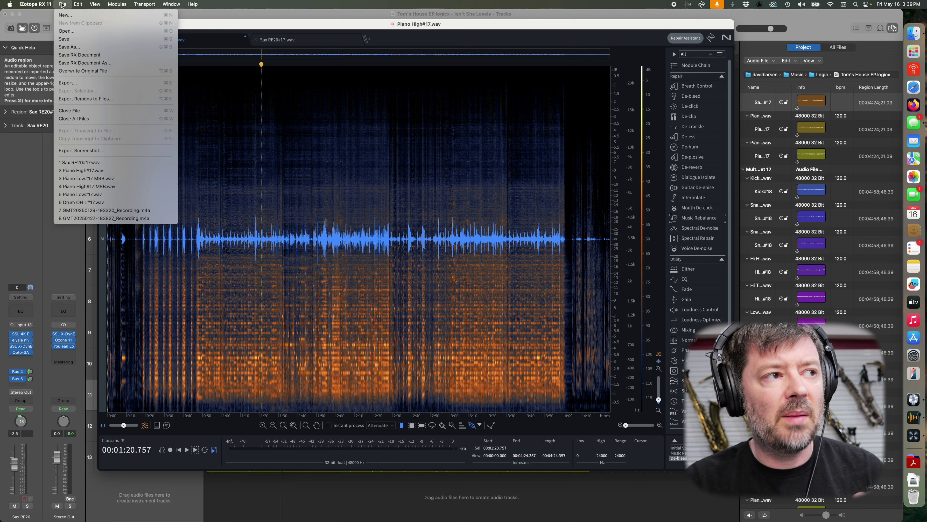
click(78, 84)
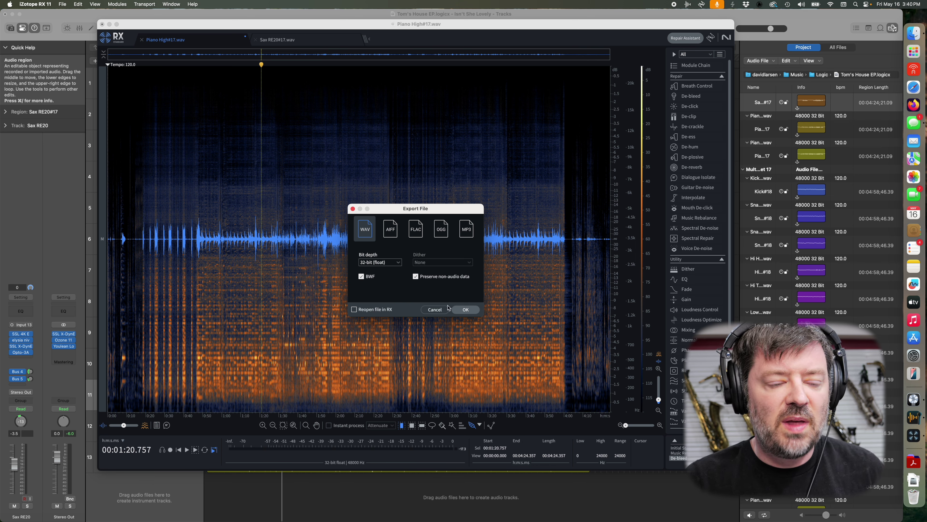
click(466, 309)
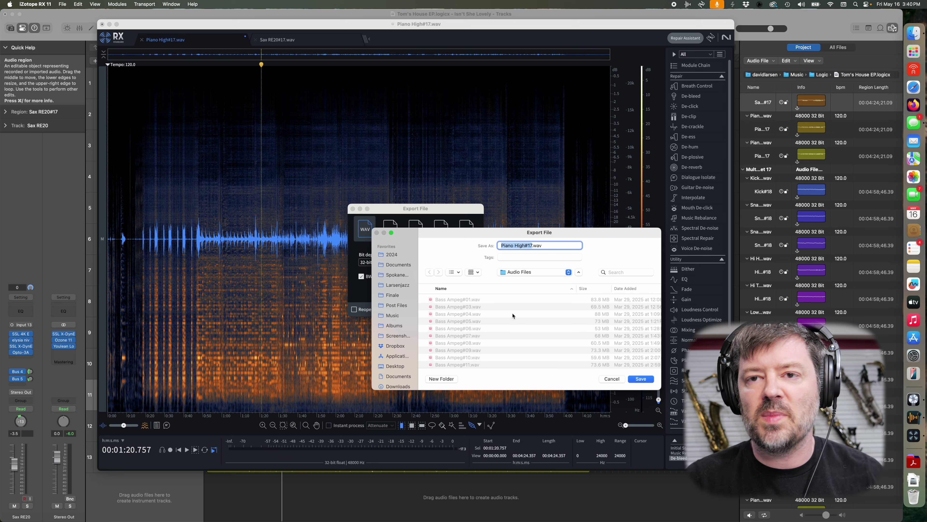
click(532, 249)
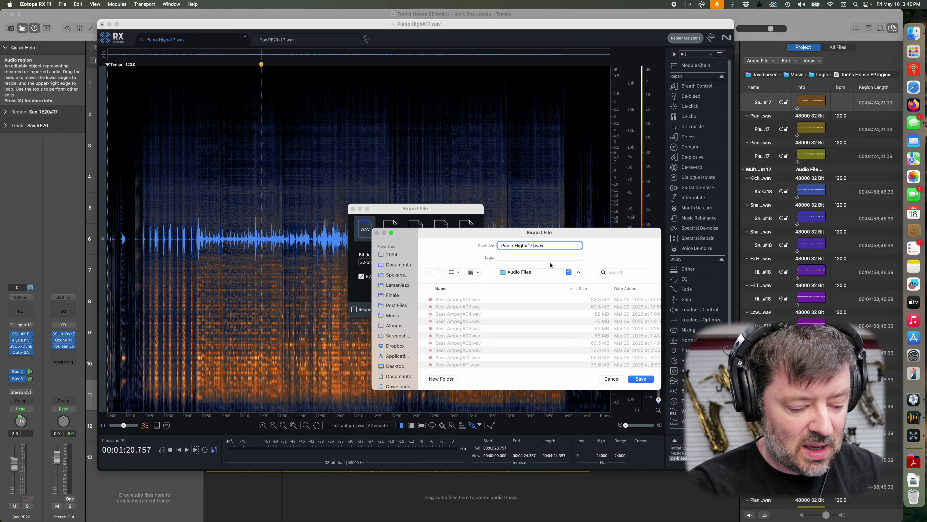
text(MRB)
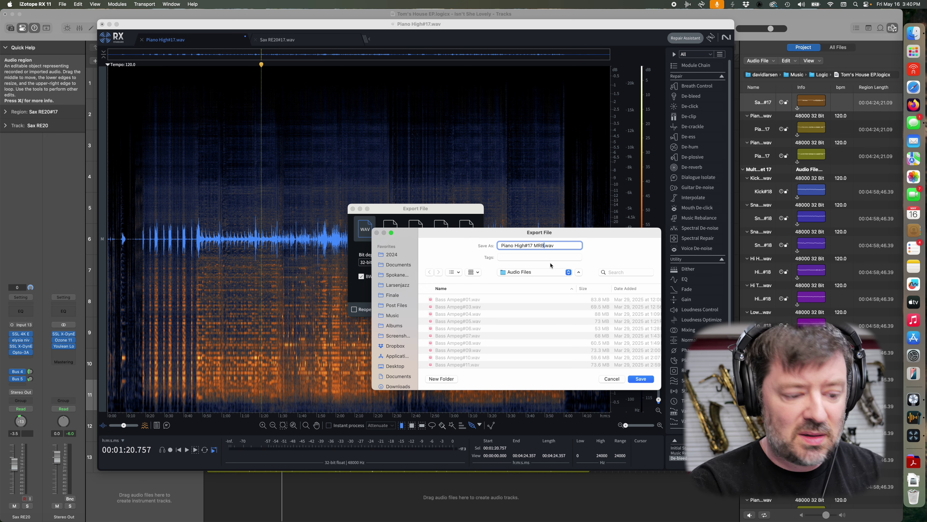
text( 01)
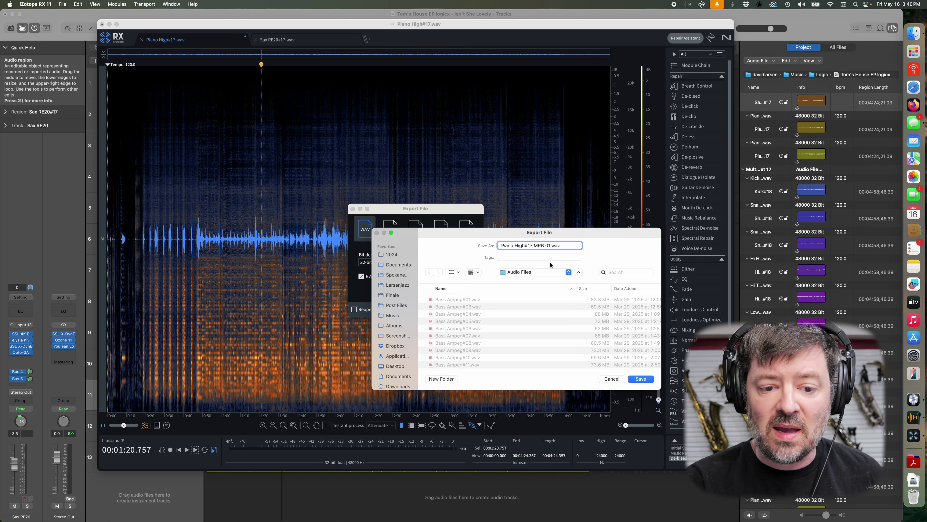
key(Return)
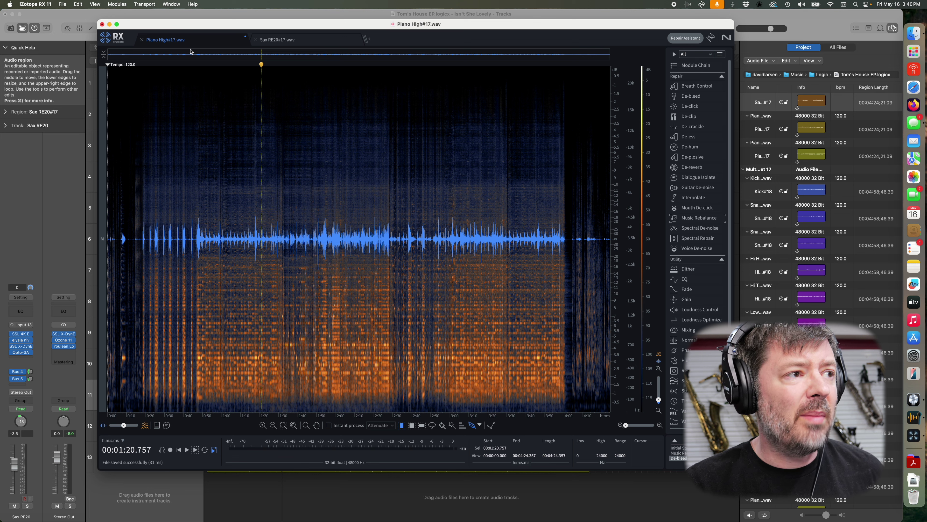
Undo the De-bleed and Music Rebalance renders on the Piano High#17 file and close that file.
click(79, 4)
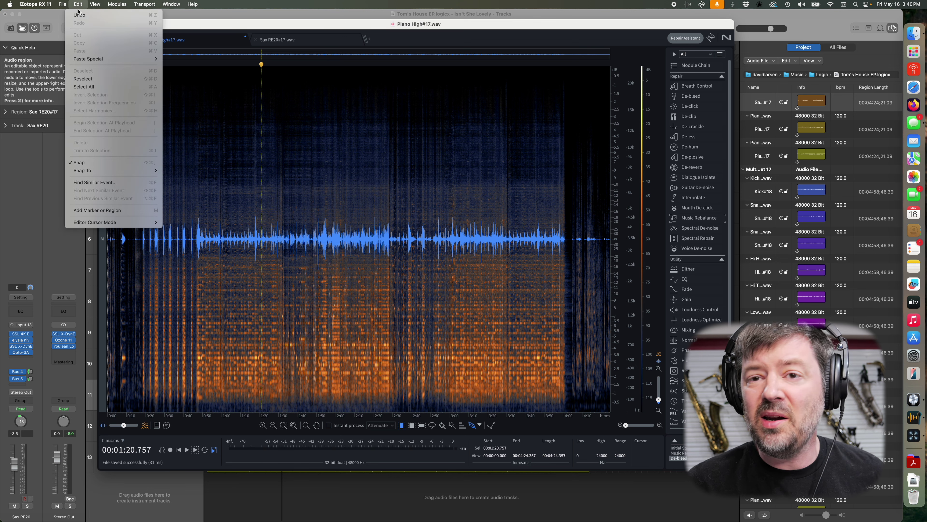
click(79, 15)
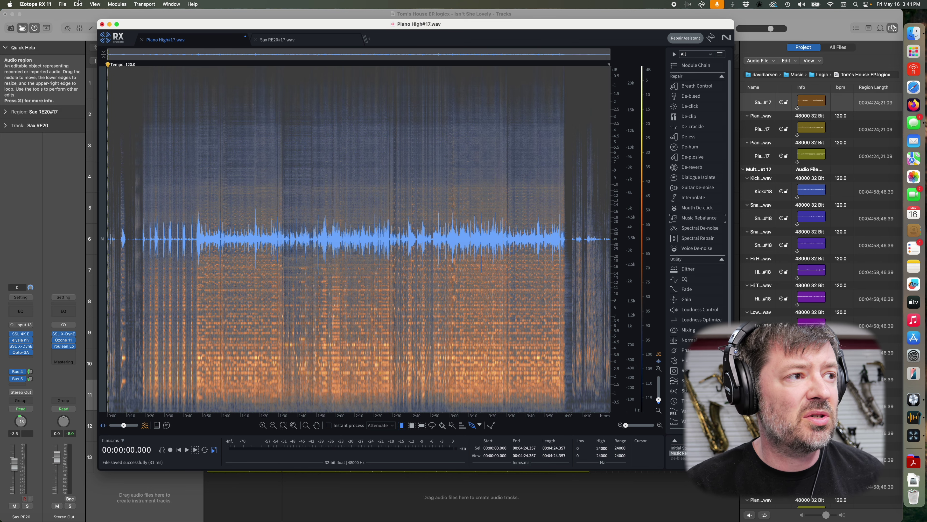
click(79, 5)
click(82, 15)
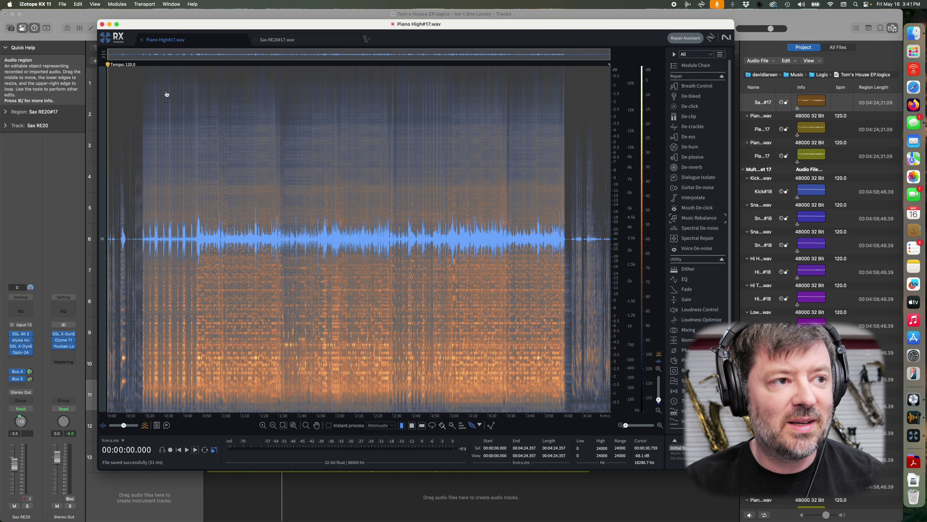
key(super+w)
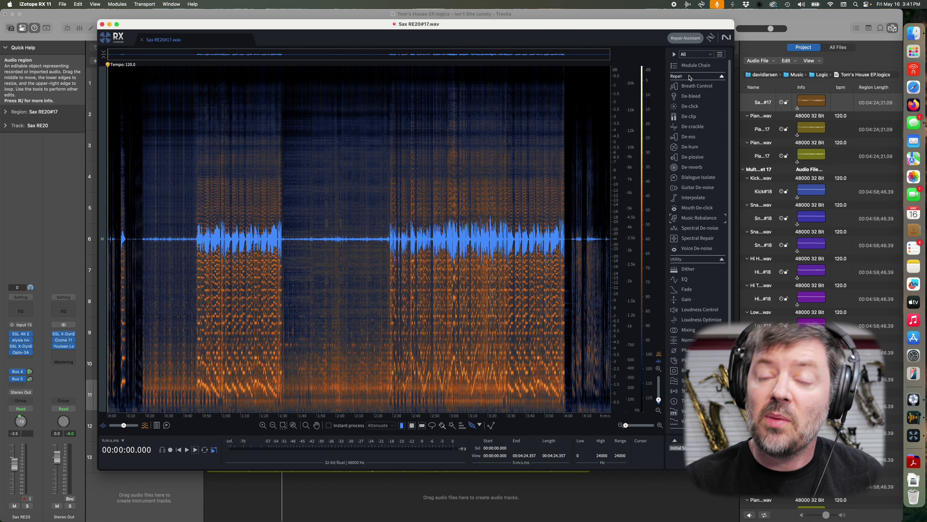
Switch to Logic Pro and send the Piano Low#17 region to iZotope RX 11 for editing.
click(829, 25)
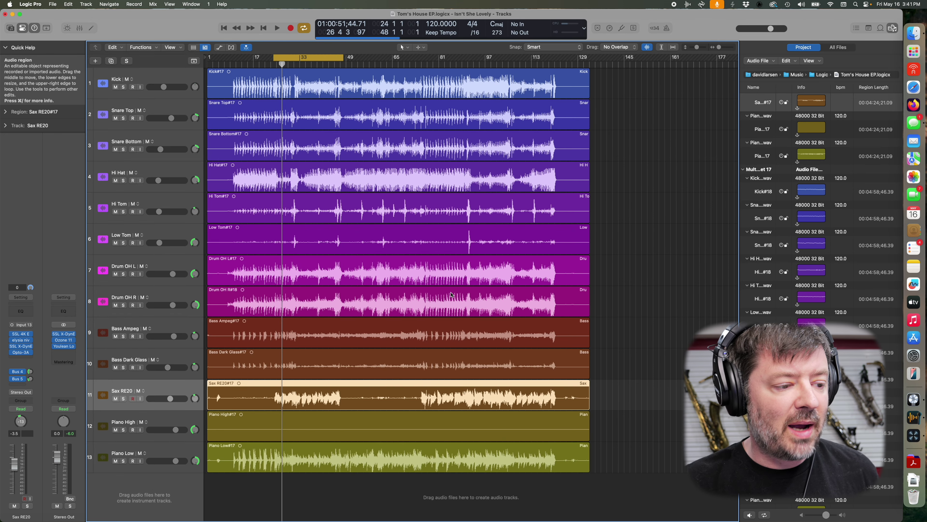
click(638, 263)
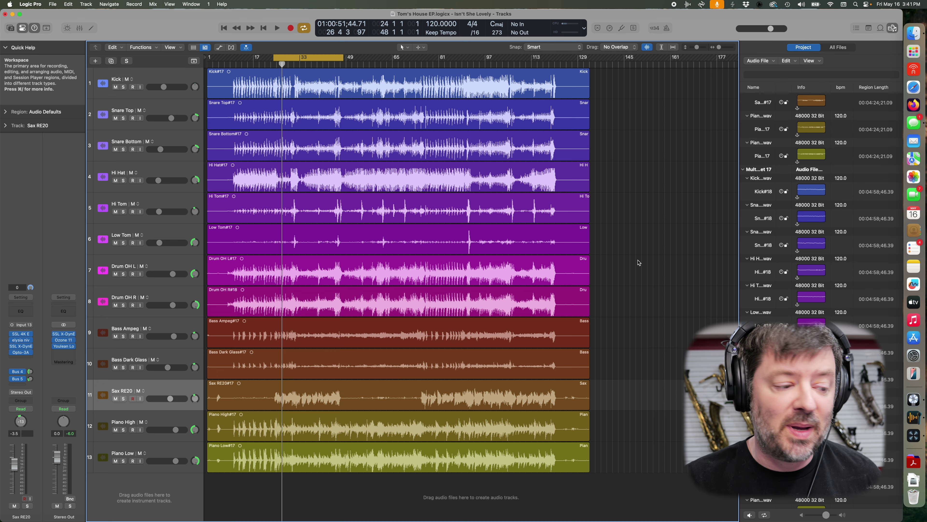
click(305, 460)
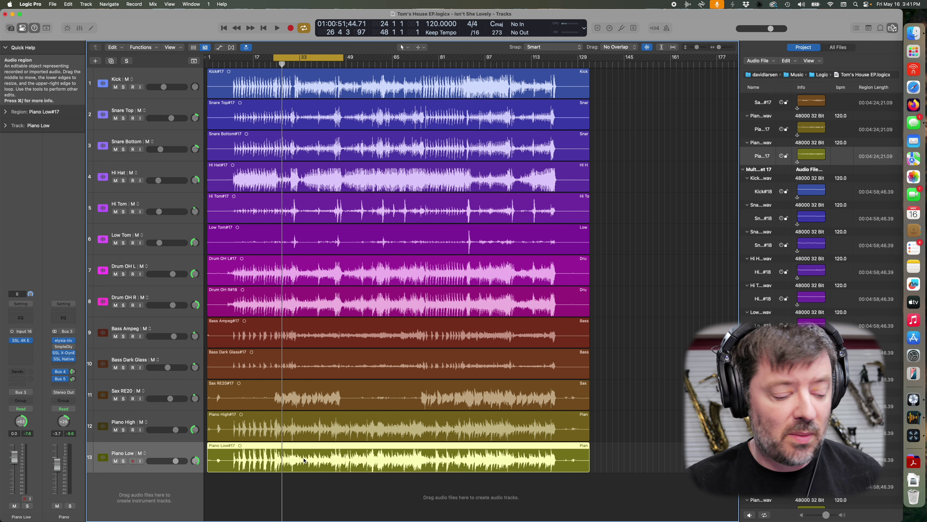
key(shift+w)
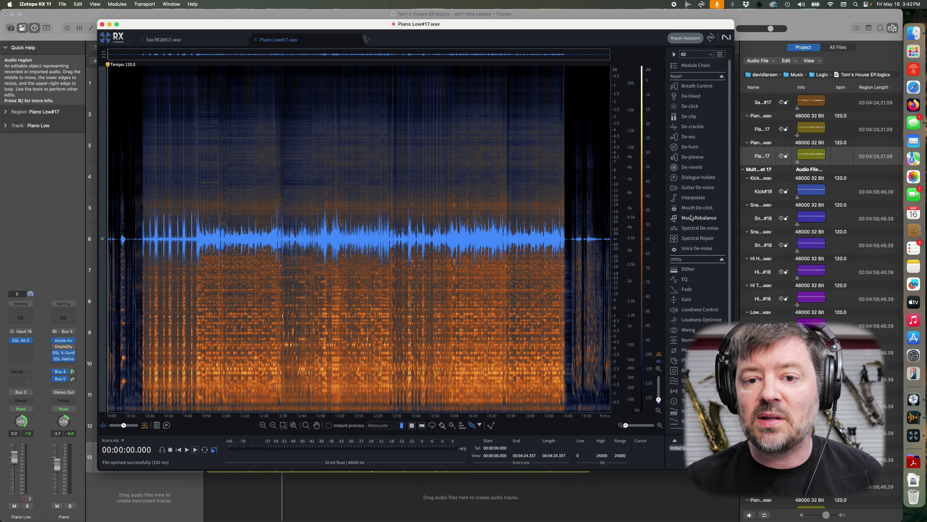
Render Music Rebalance on the entire Piano Low#17 file with drums at -10.0 dB, drum sensitivity 72 and Best quality.
click(699, 217)
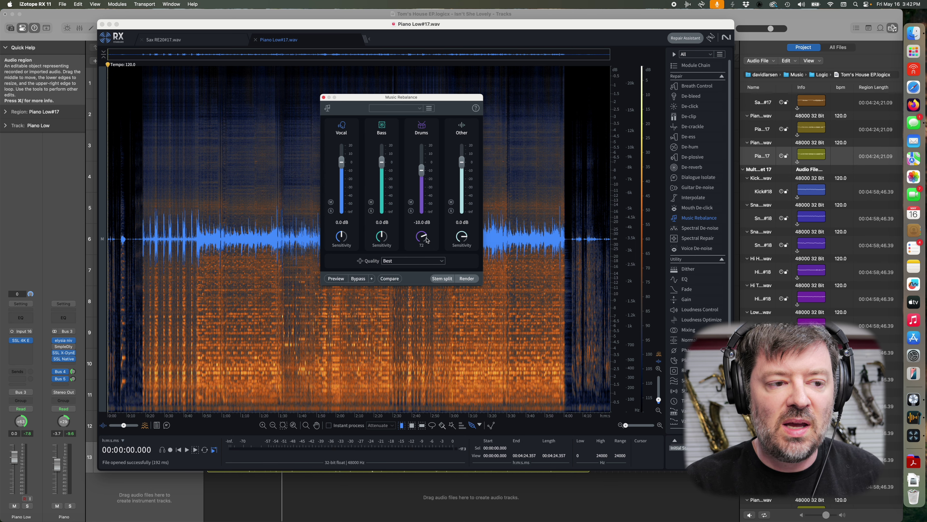
click(352, 310)
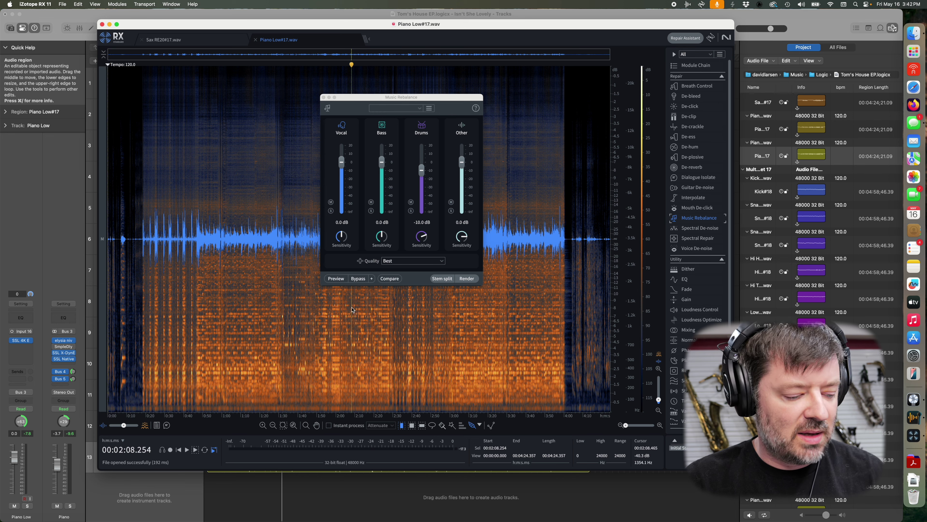
key(super+a)
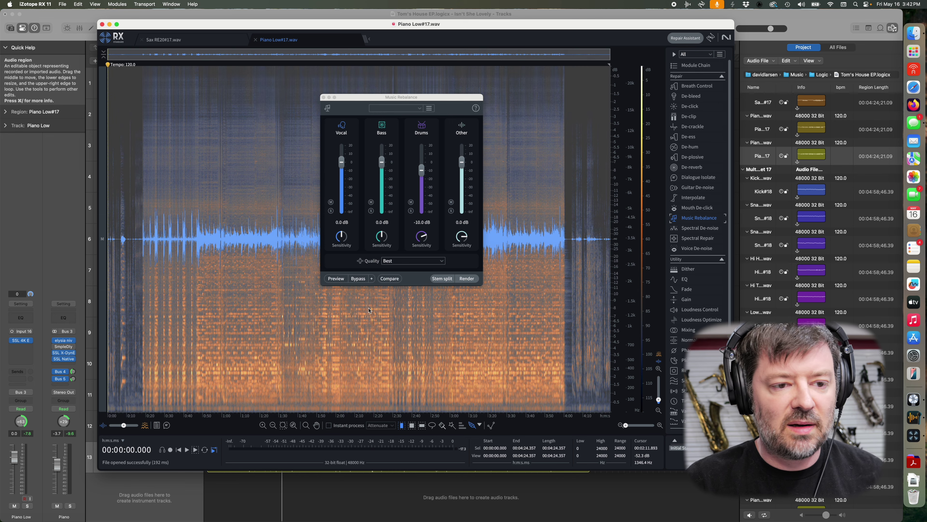
click(466, 279)
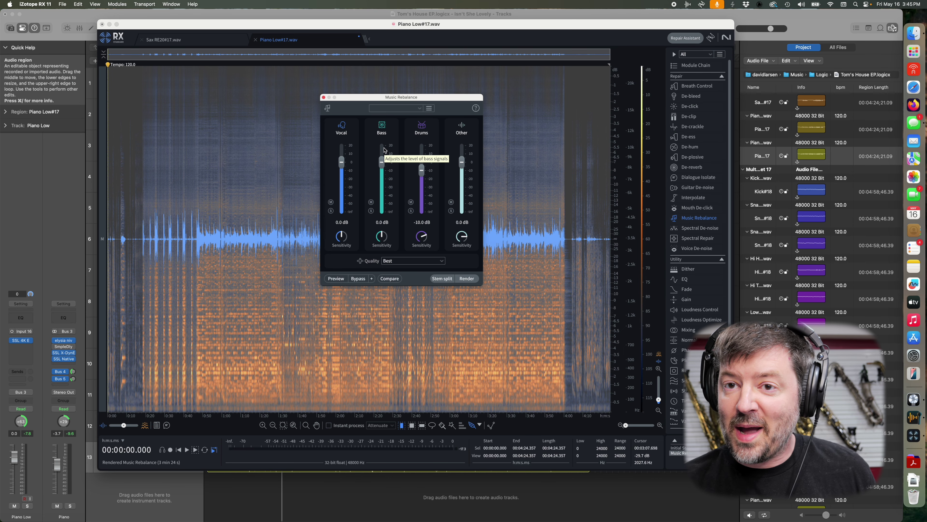
click(323, 98)
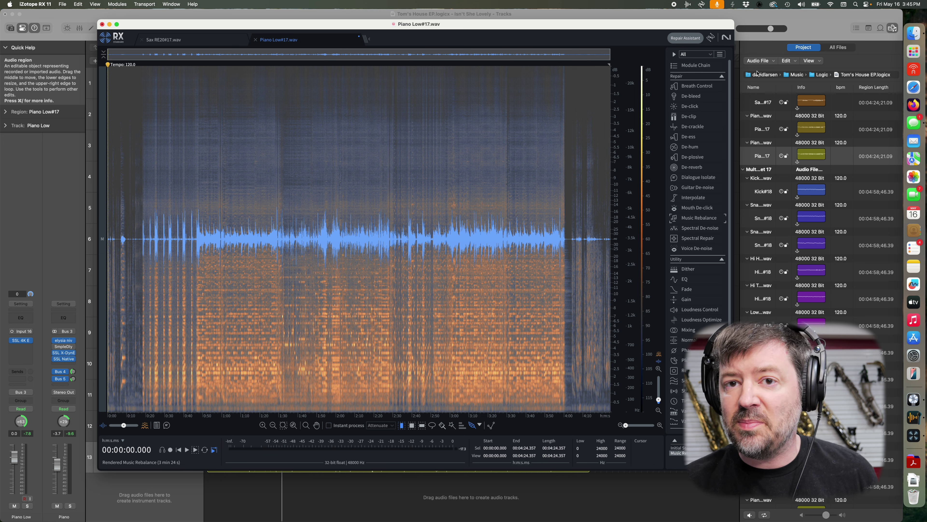
Learn the bleed profile from Sax RE20#17.wav and render De-bleed on Piano Low#17 with reduction strength 3.5 and artifact smoothing 15.0.
click(691, 95)
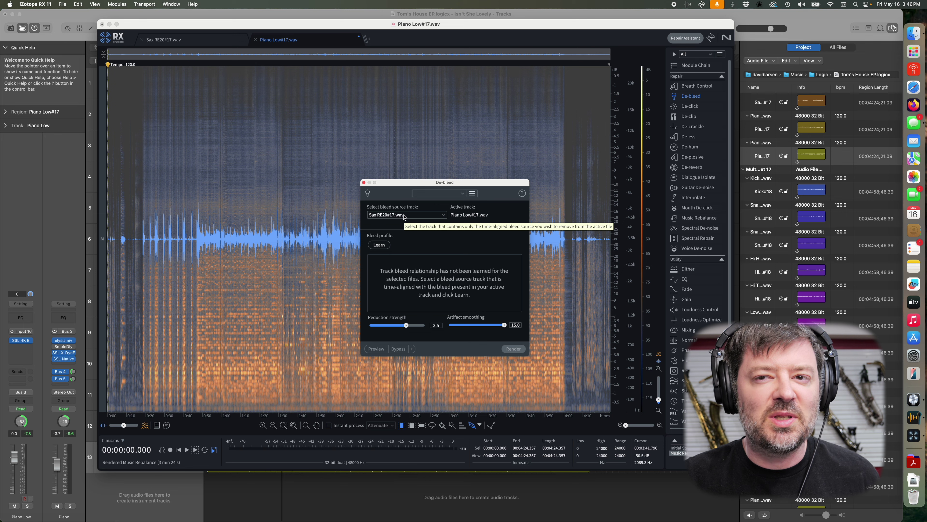
click(379, 244)
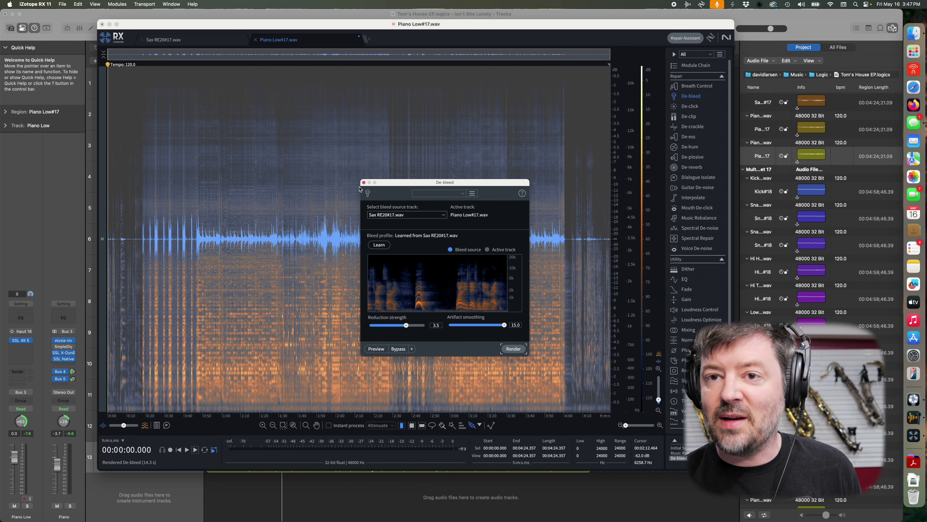
click(364, 182)
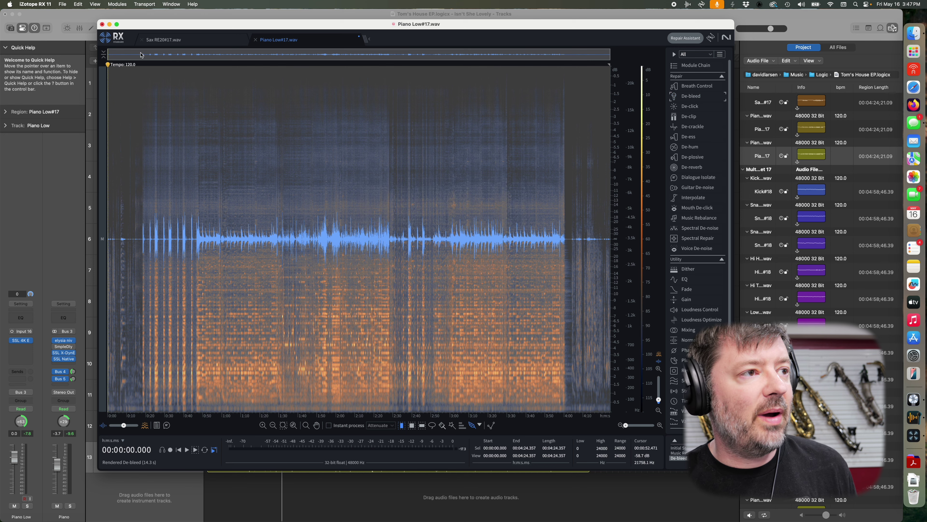
Export the processed low piano as a 32-bit float WAV named Piano Low#17 MRB 01 in the Audio Files folder.
click(62, 5)
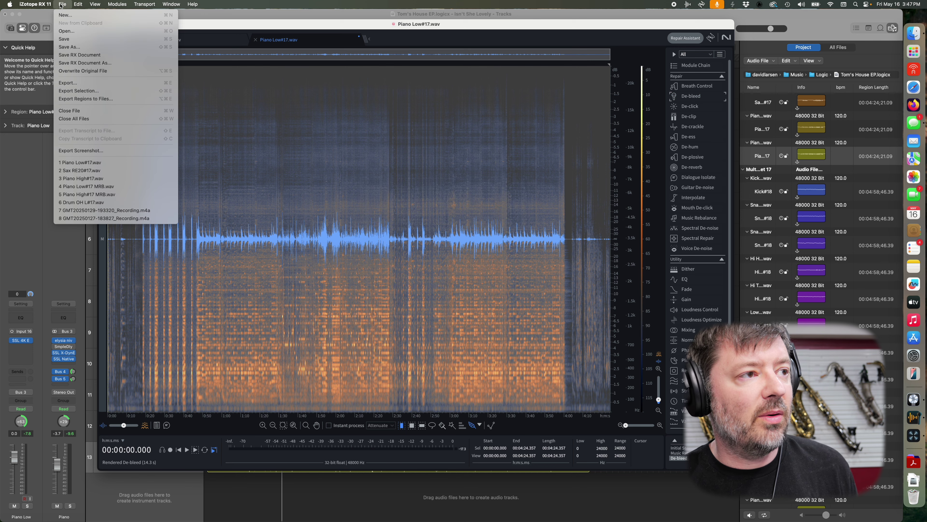
click(91, 83)
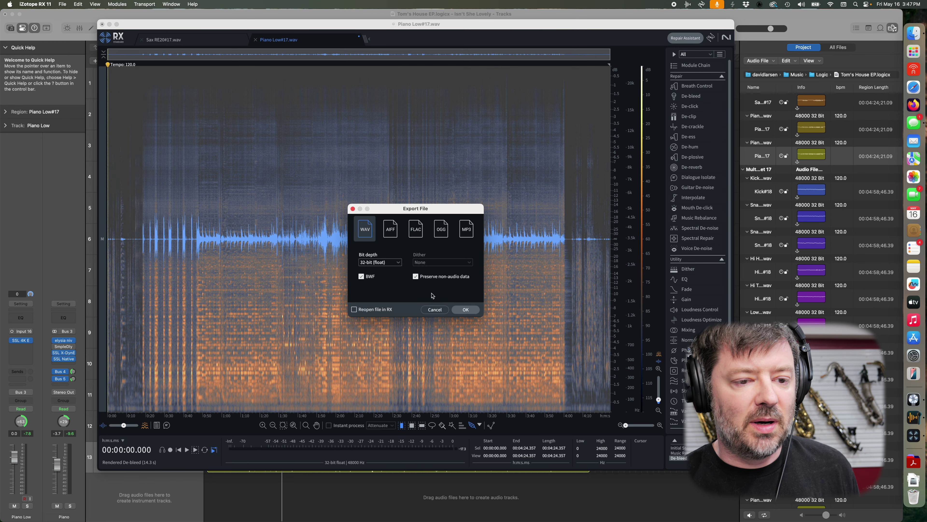
click(464, 310)
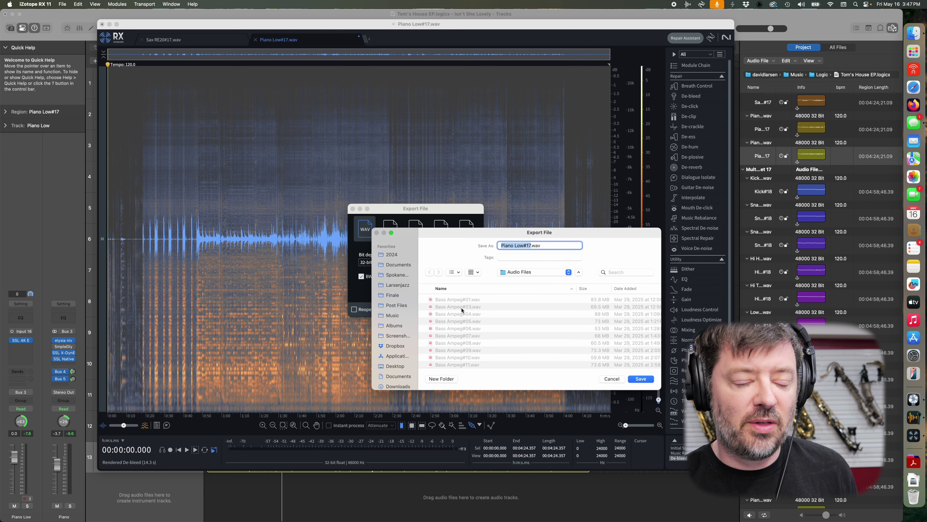
click(533, 246)
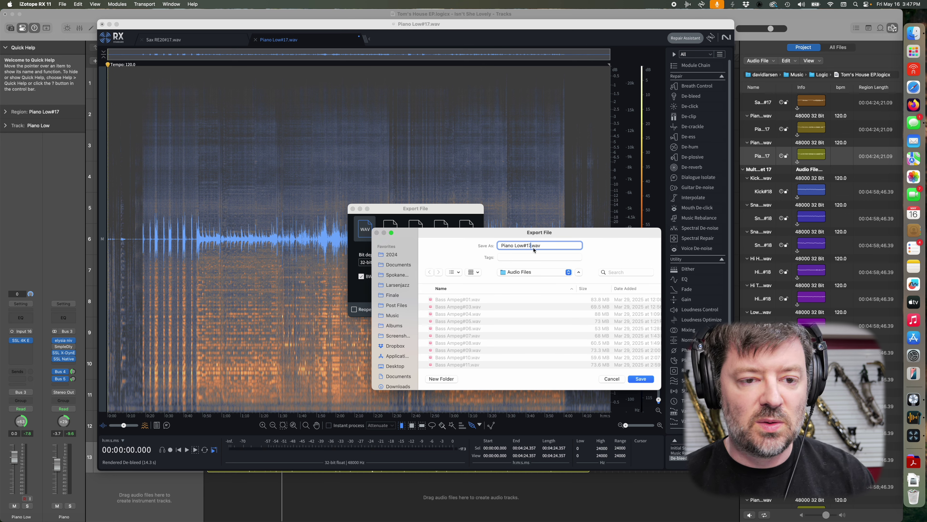
text(MRB 01)
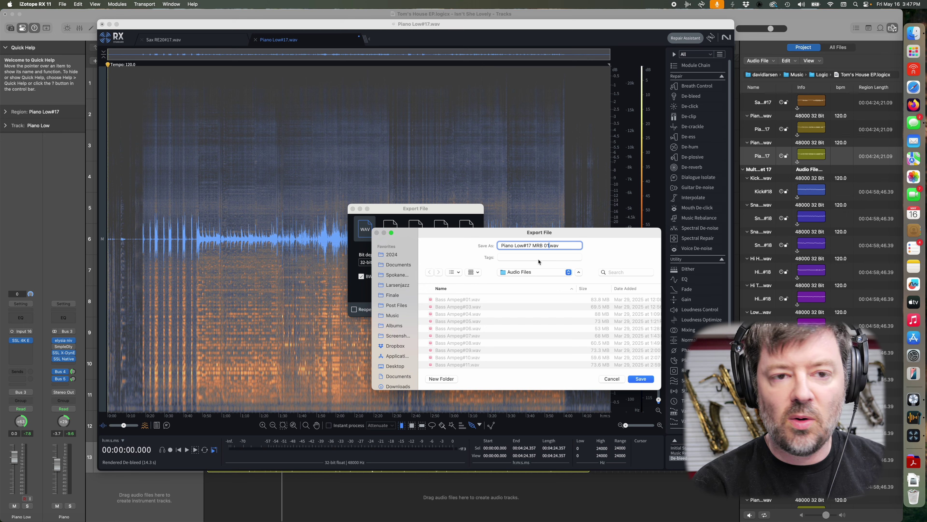
key(Return)
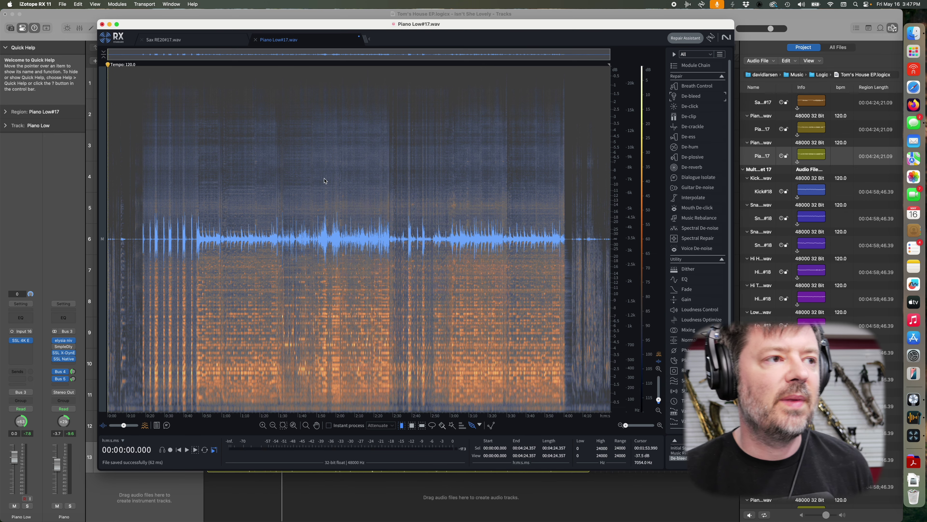
Undo the De-bleed and Music Rebalance renders on Piano Low#17 and close both the piano and sax files.
click(78, 4)
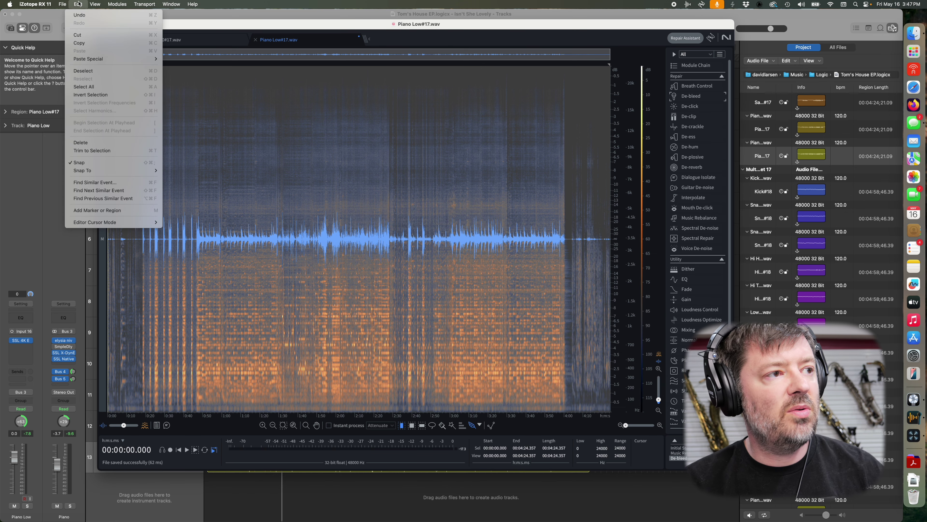
click(79, 14)
click(78, 4)
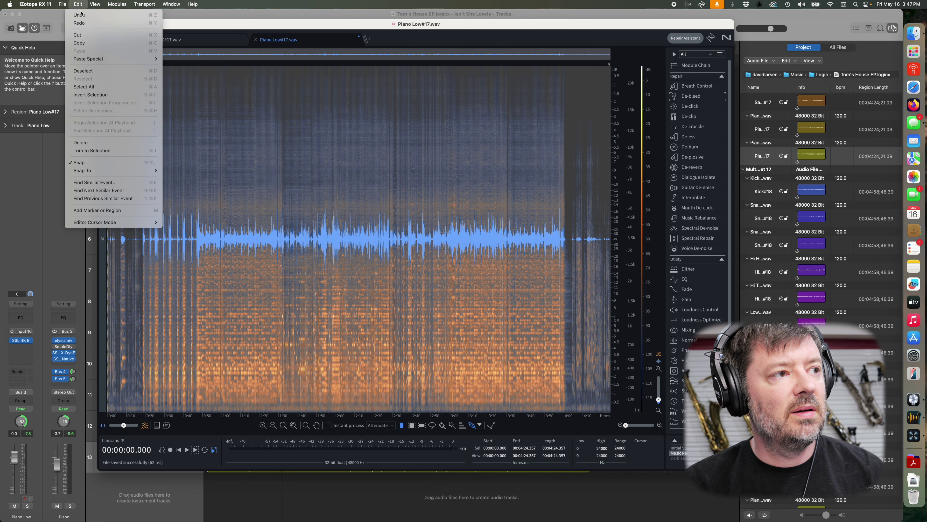
click(81, 16)
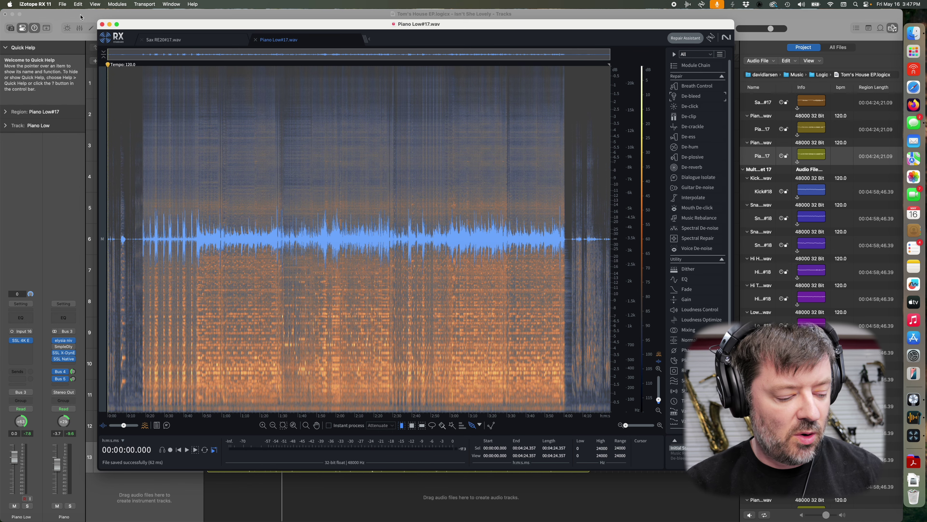
key(super+w)
key(super+w)
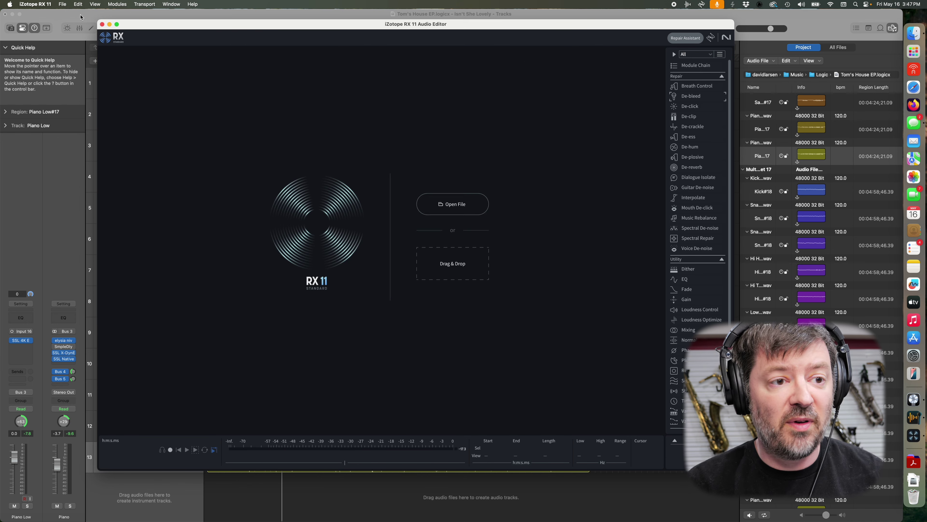
Quit RX, switch to Logic Pro, and show track alternatives with the Piano High track selected.
key(super+q)
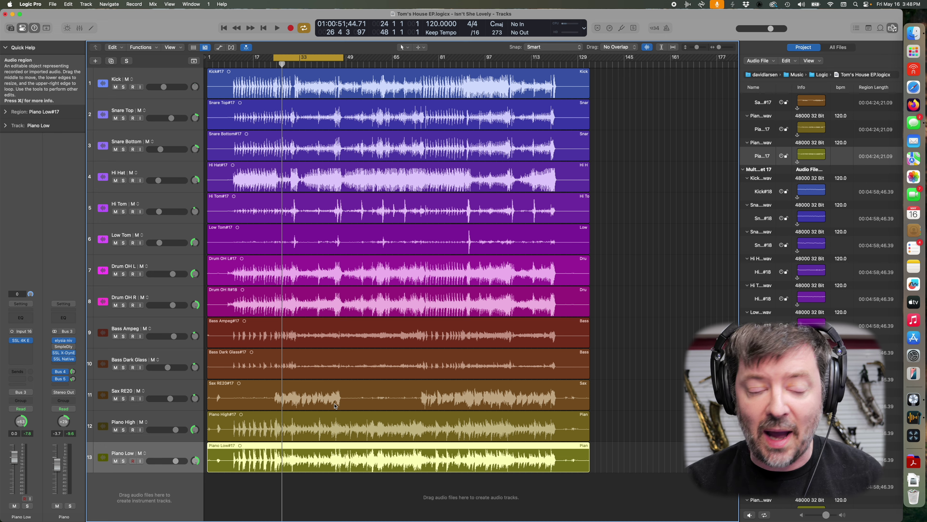
click(173, 419)
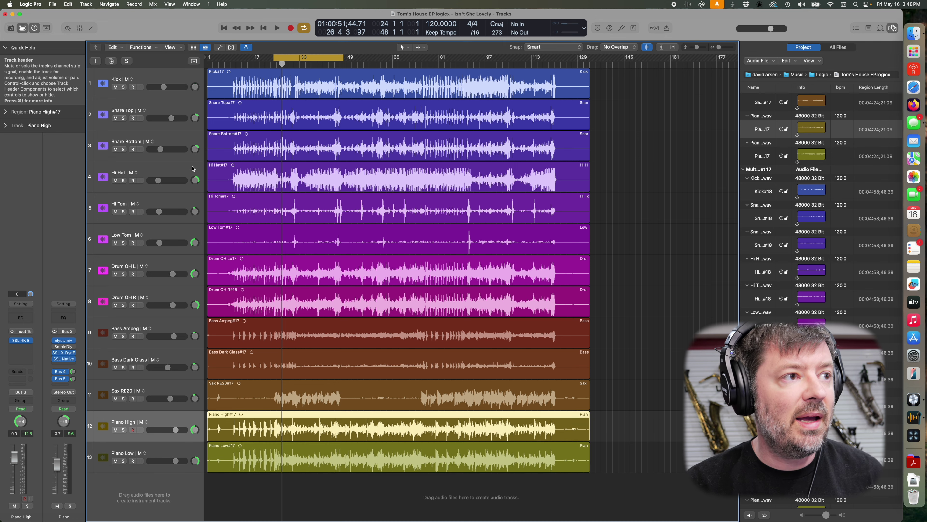
click(86, 5)
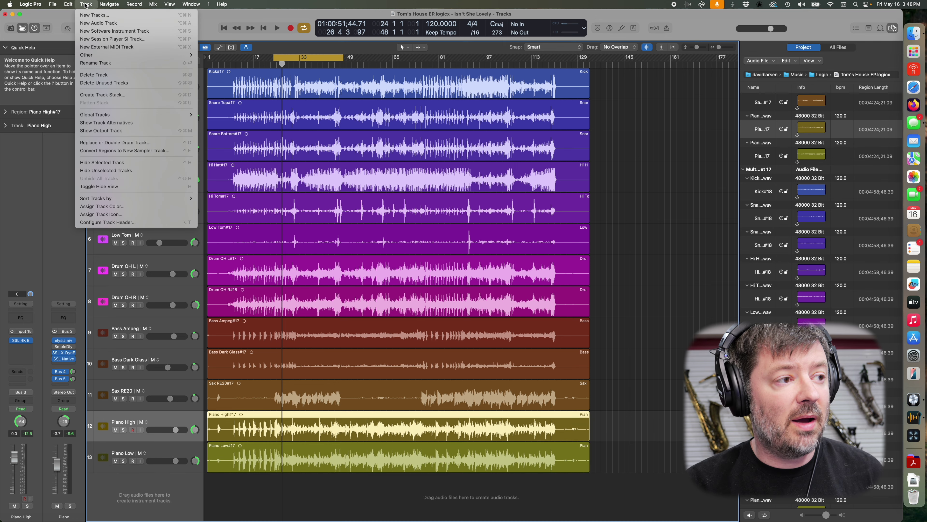
click(134, 123)
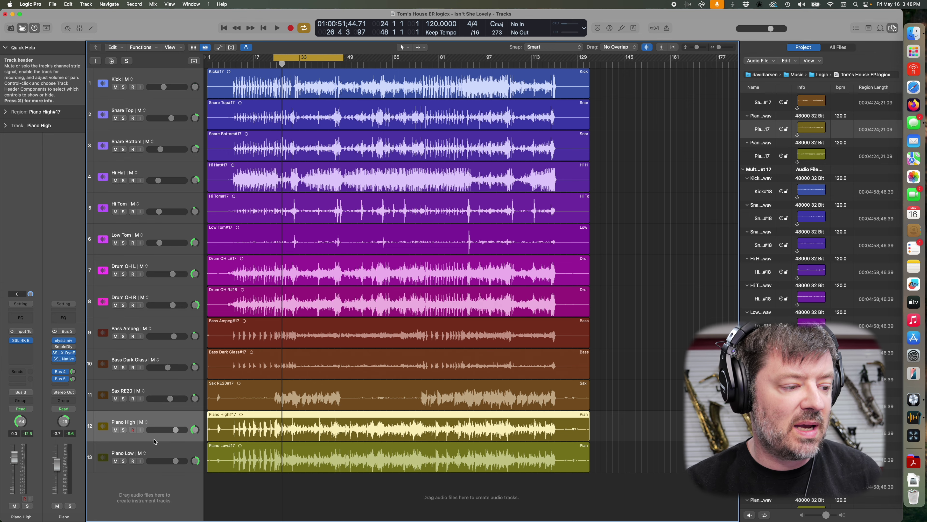
Add a new audio track directly below the Piano Low track.
click(155, 452)
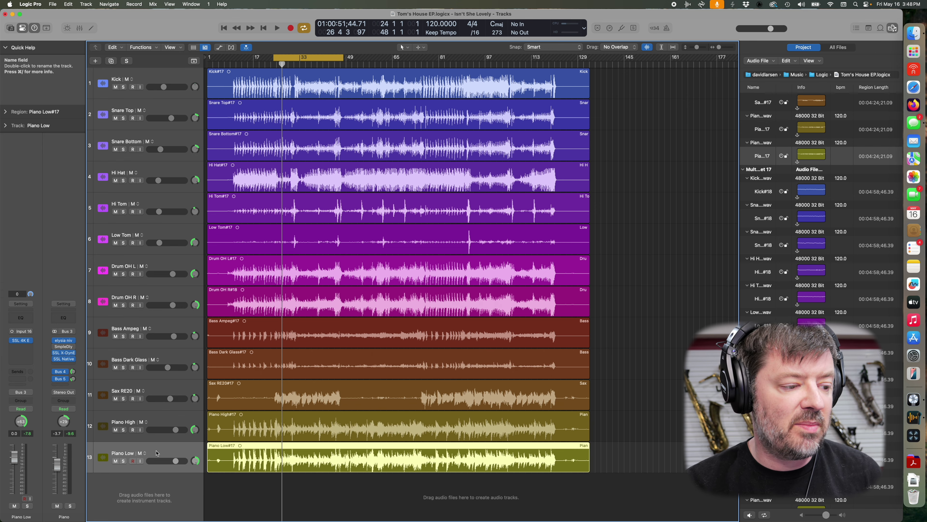
click(96, 63)
click(598, 369)
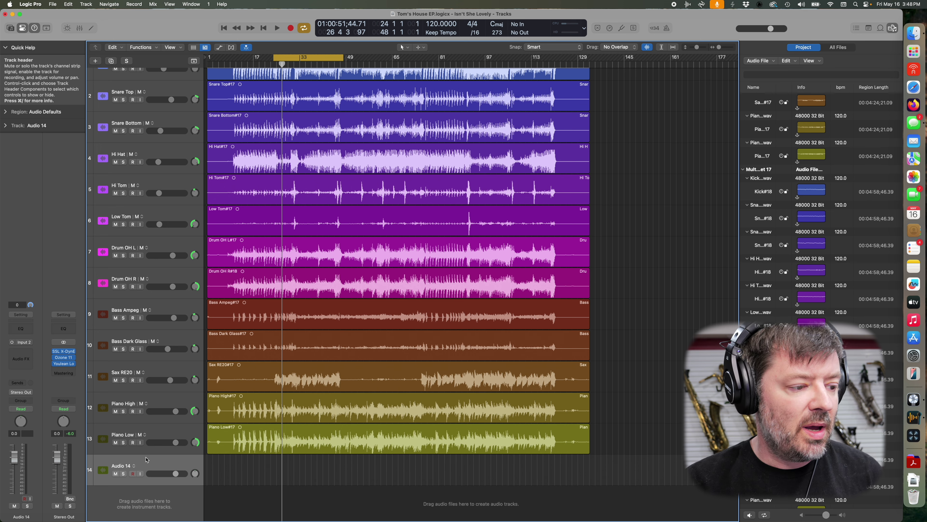
Create a new empty track alternative on Piano High and return the playhead to the start of the project.
click(147, 404)
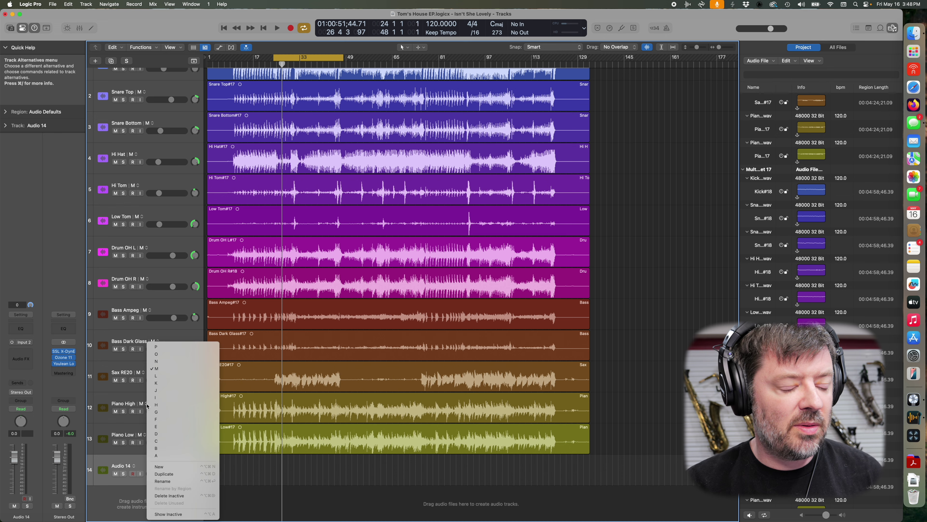
click(190, 467)
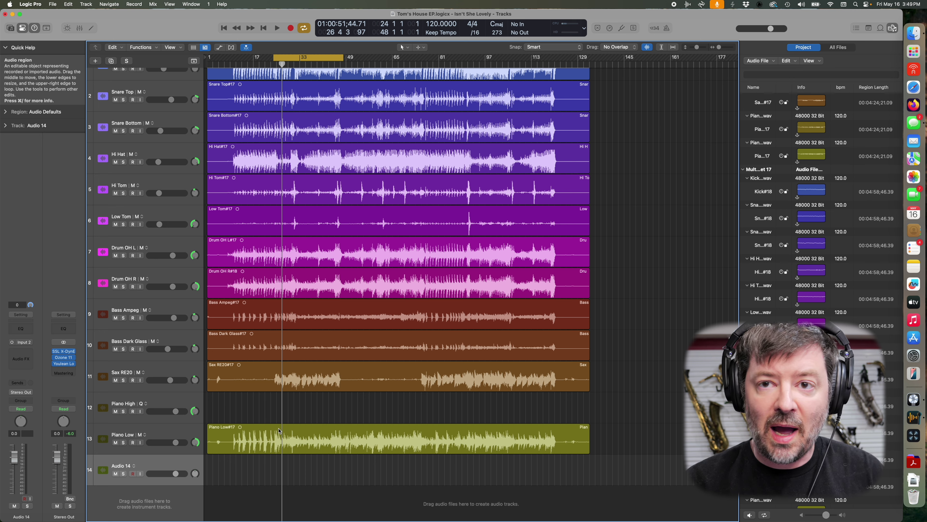
key(Return)
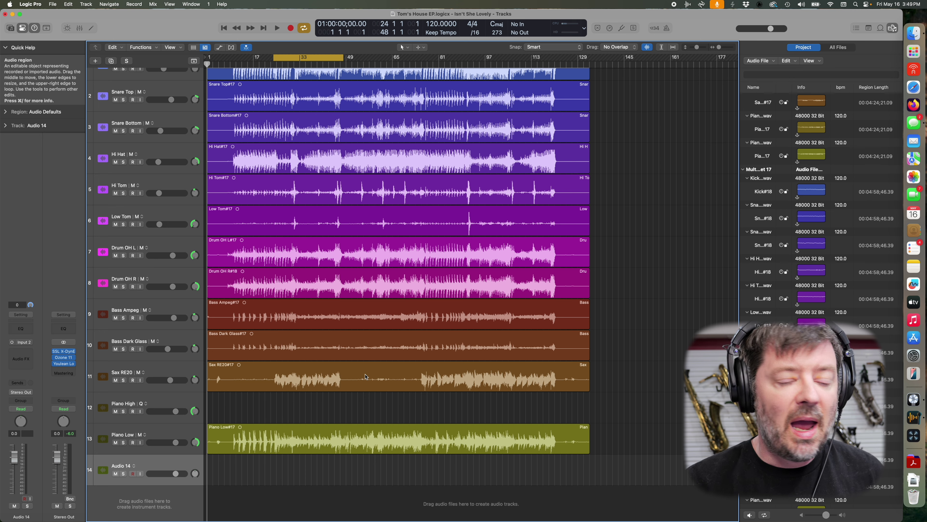
In Finder, show the package contents of Tom's House EP.logicx in the Logic folder and open its Media/Audio Files folder.
key(super+Tab)
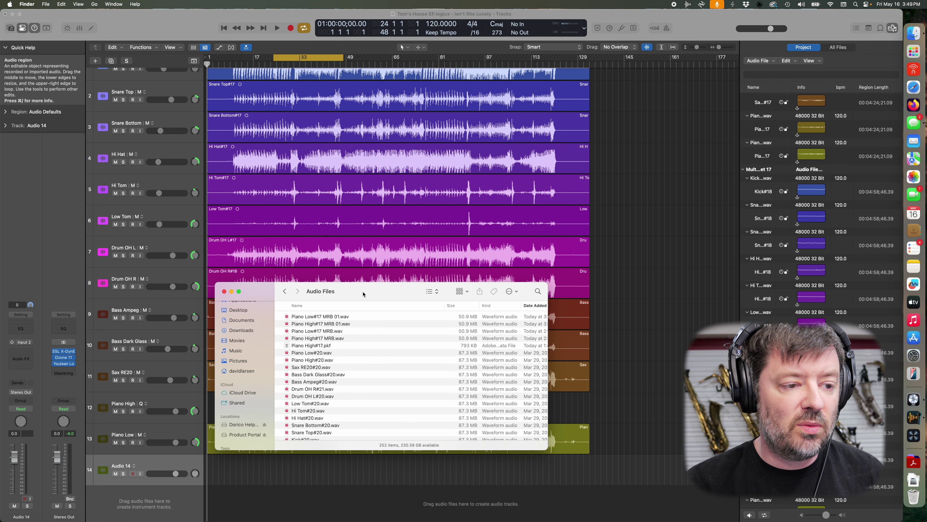
drag(363, 295, 489, 258)
right_click(454, 258)
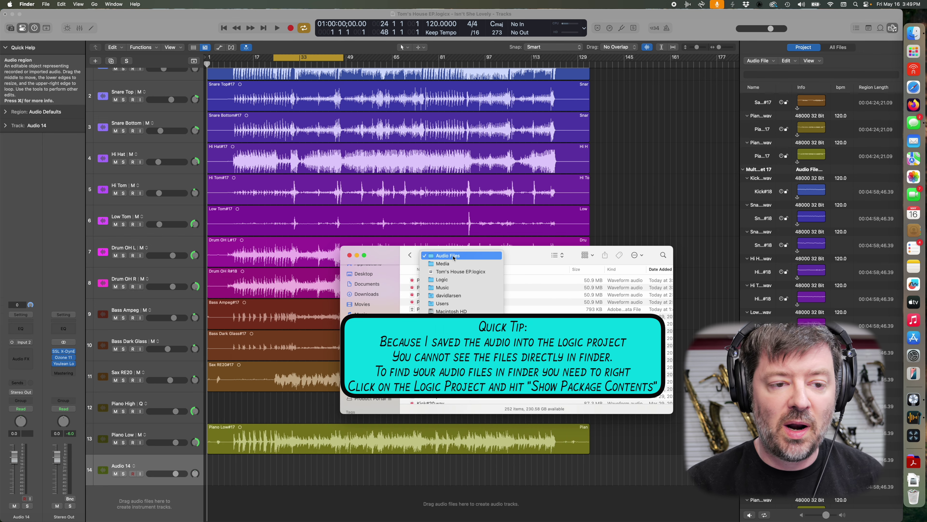
click(453, 272)
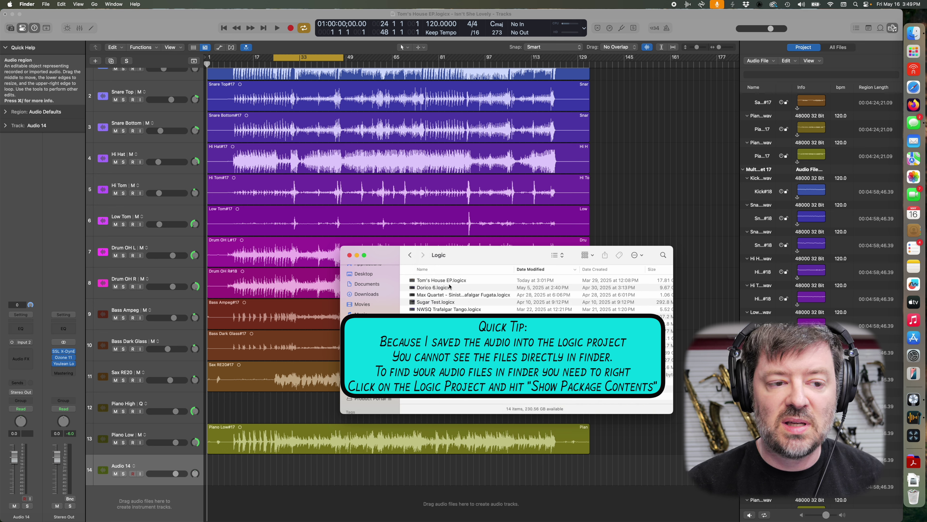
click(440, 281)
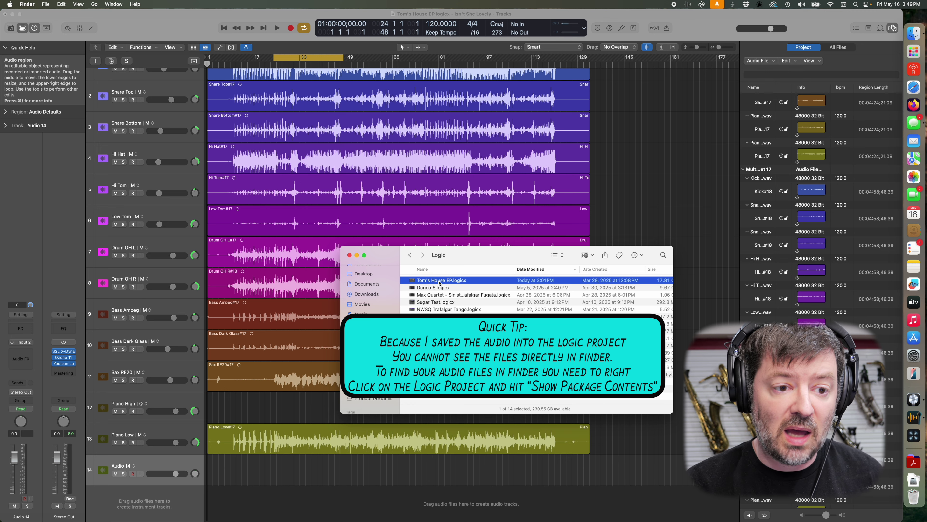
right_click(439, 282)
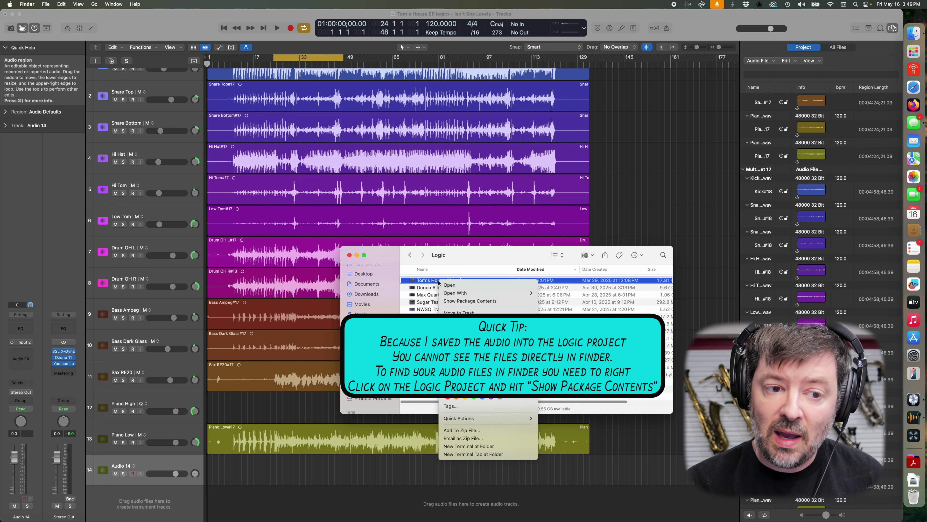
click(462, 302)
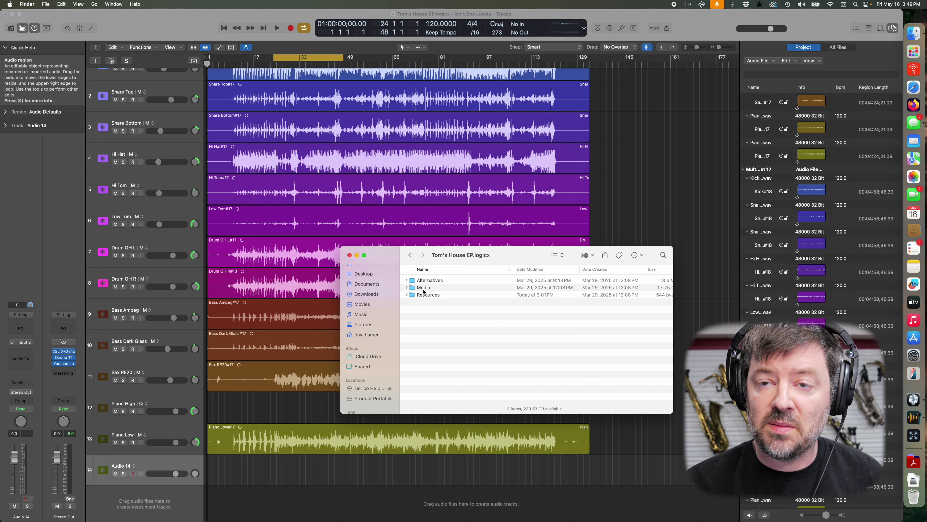
double_click(424, 288)
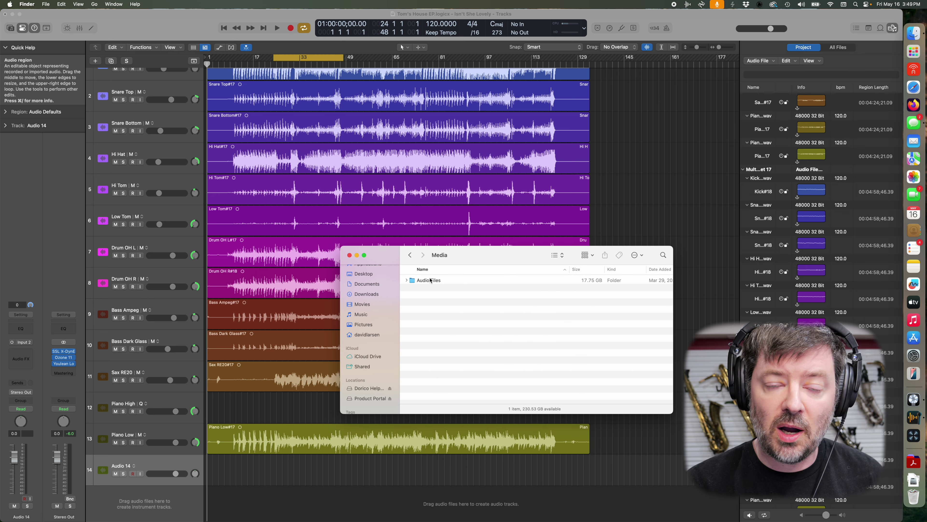
double_click(430, 280)
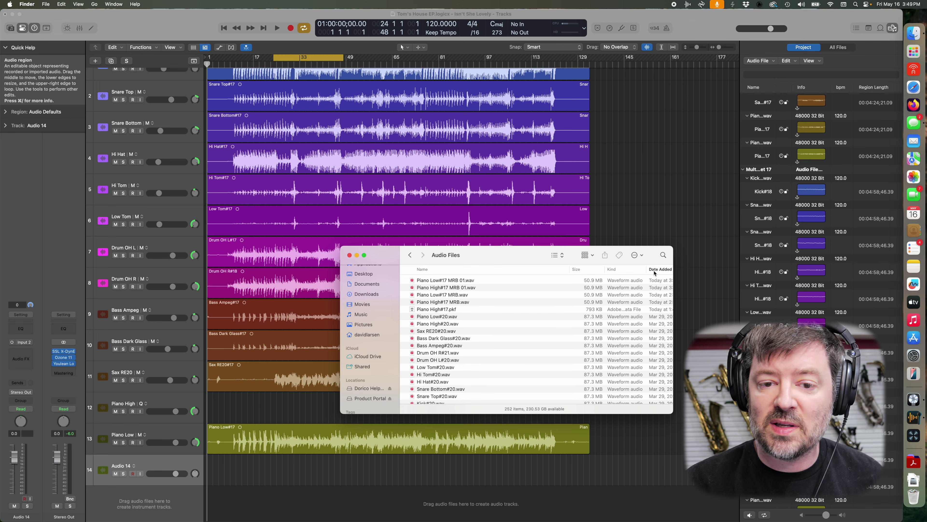
Import Piano High#17 MRB 01.wav from the Audio Files folder onto the Piano High track at bar 1.
scroll(644, 285, right, 5)
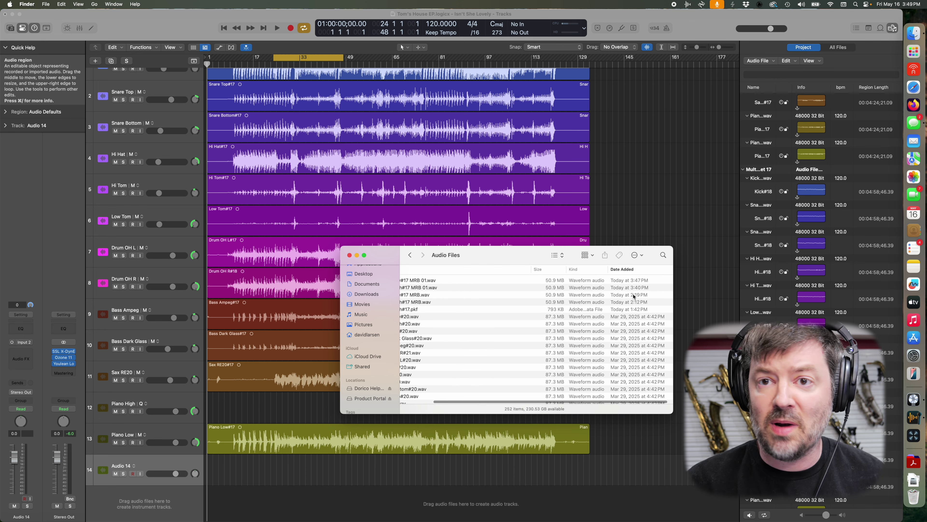
scroll(634, 297, left, 5)
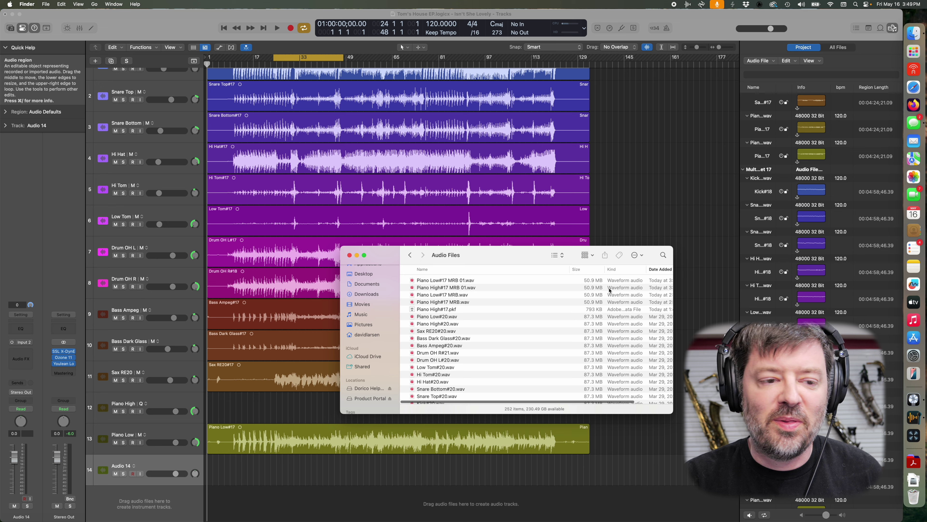
click(431, 288)
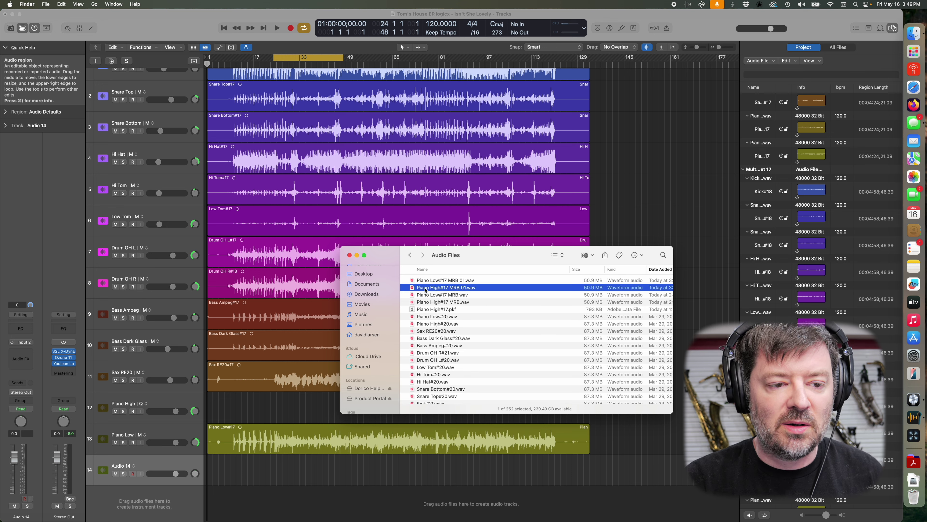
drag(426, 291, 207, 404)
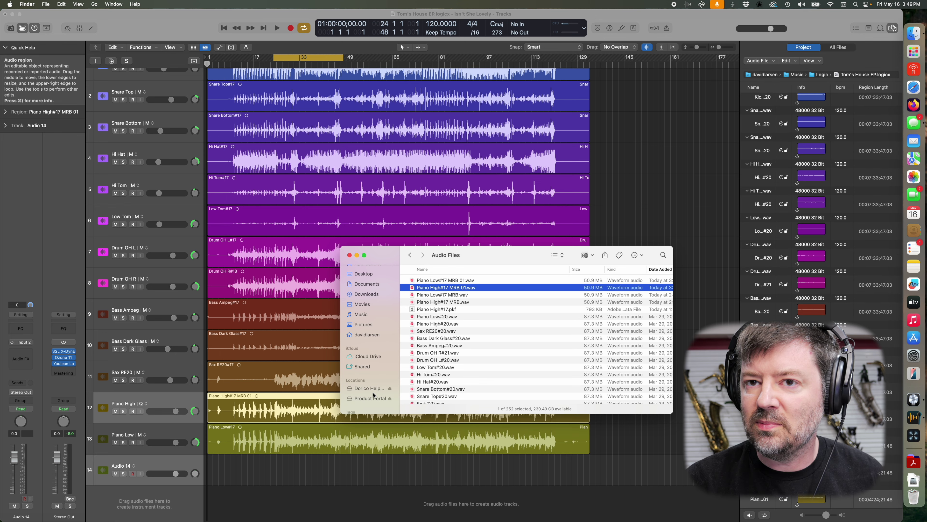
Return to Logic Pro and create a new empty track alternative on the Piano Low track.
click(170, 434)
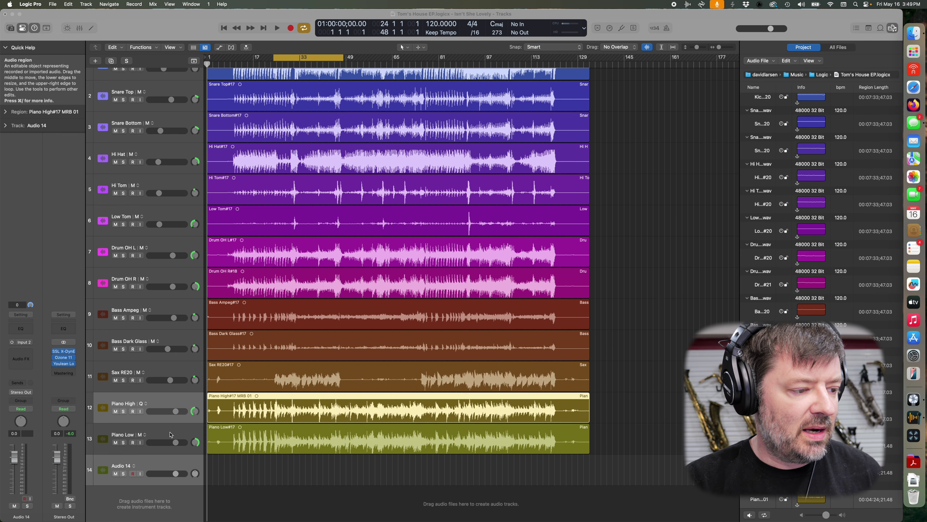
click(145, 435)
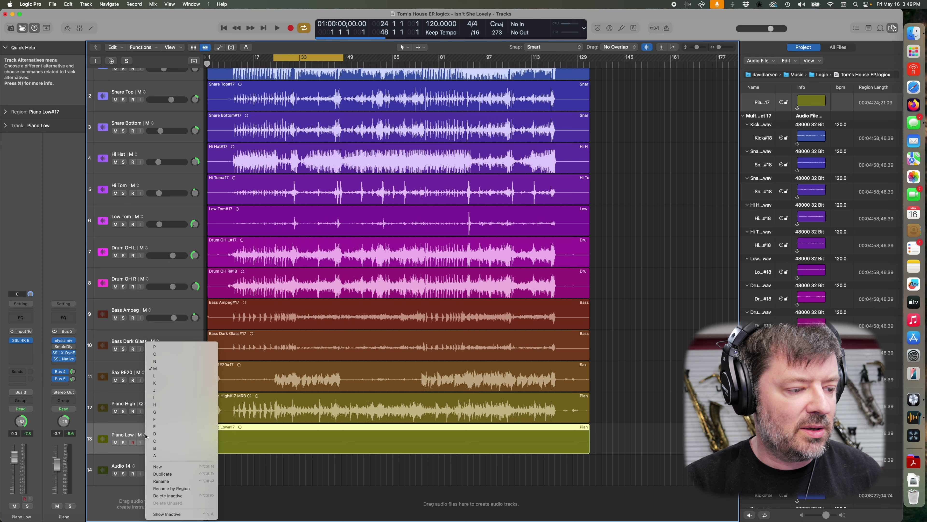
click(177, 468)
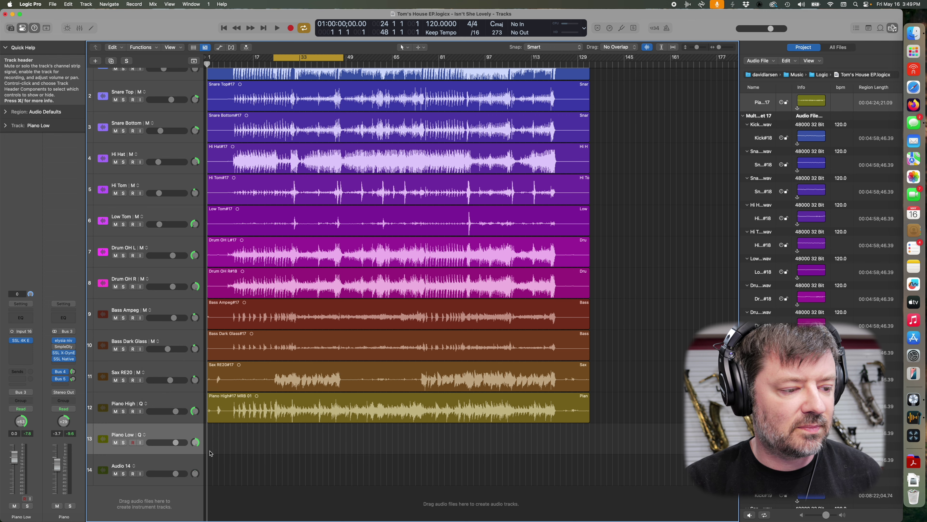
Import Piano Low#17 MRB 01.wav from Finder onto the Piano Low track at bar 1 and return to Logic Pro.
key(super+Tab)
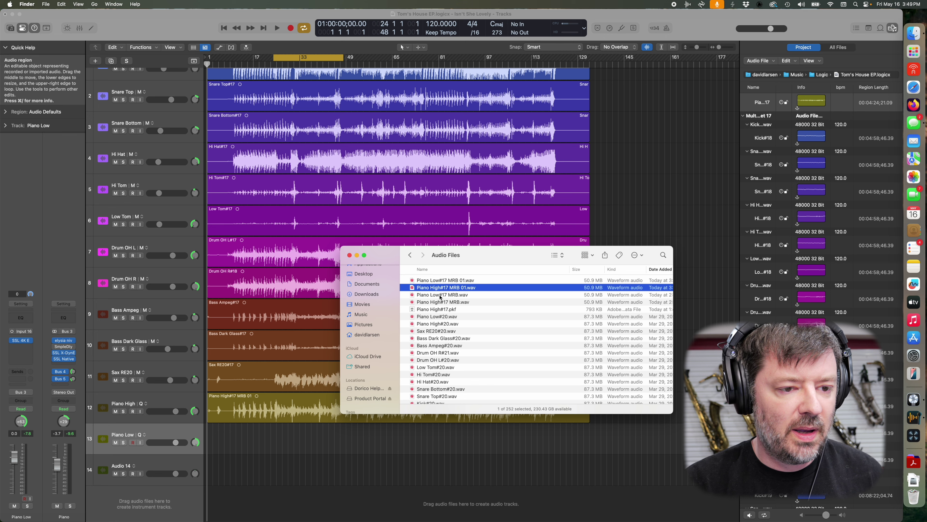
click(439, 281)
drag(440, 283, 205, 430)
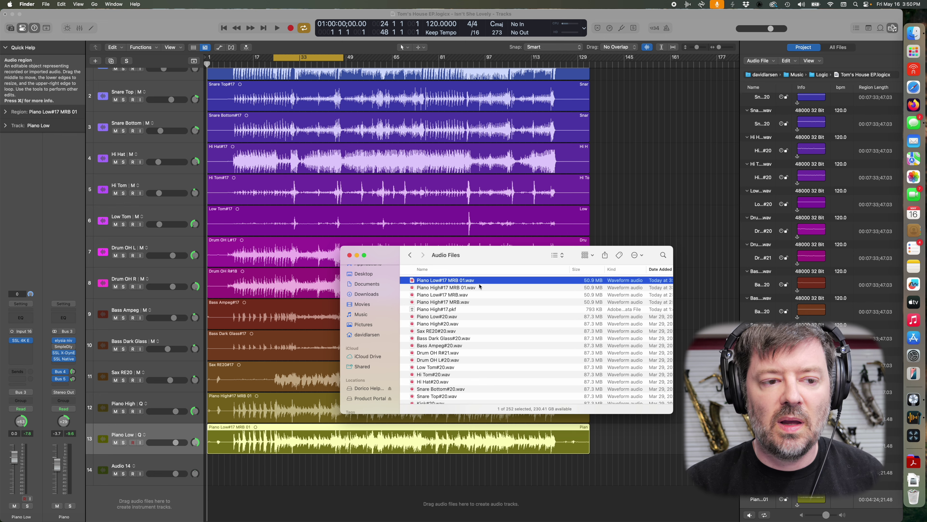
click(681, 158)
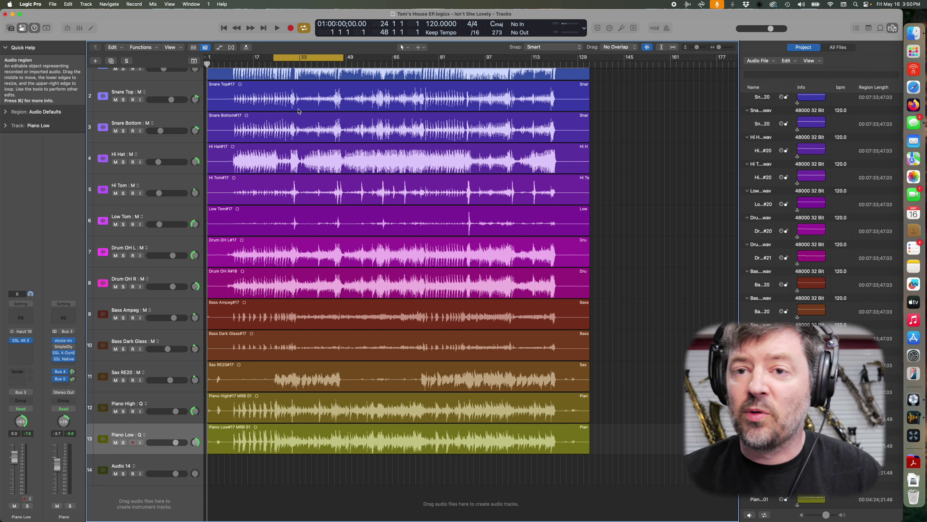
Play the mix with the cleaned piano regions, soloing and unsoloing the Piano bus to listen to it alone.
key(space)
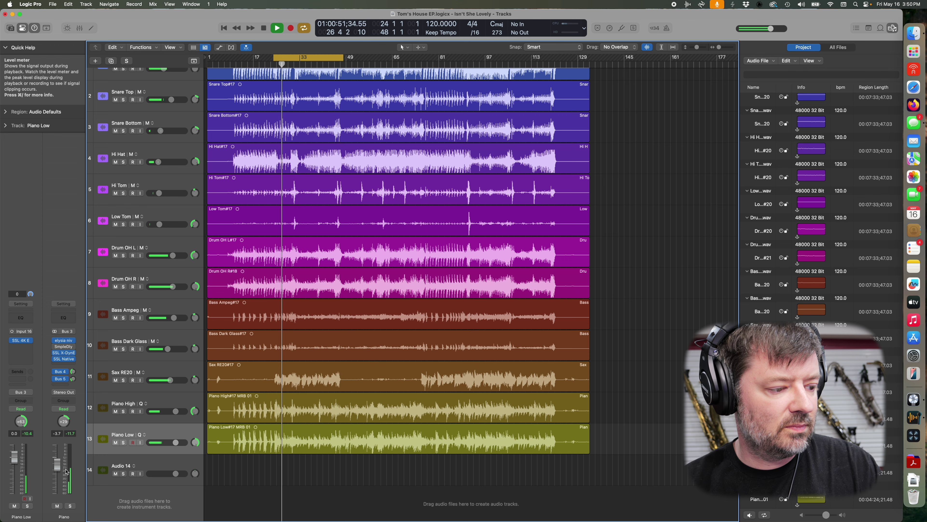
click(69, 505)
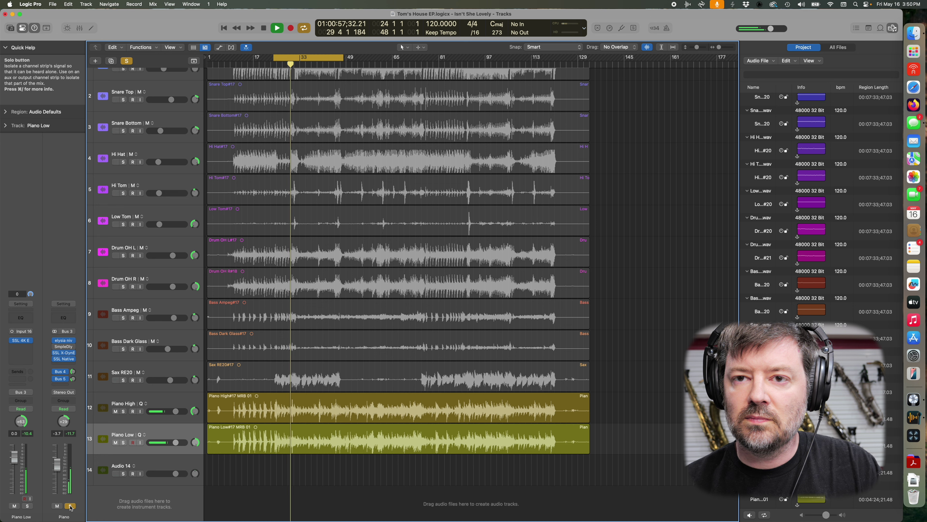
click(70, 506)
key(space)
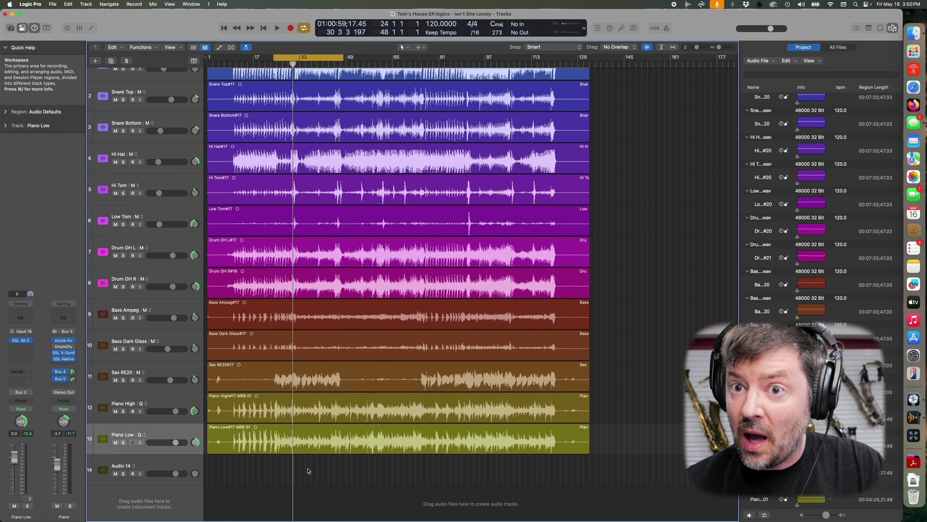
During playback, compare the original and cleaned pianos by switching both tracks to alternative M and back to Q.
key(space)
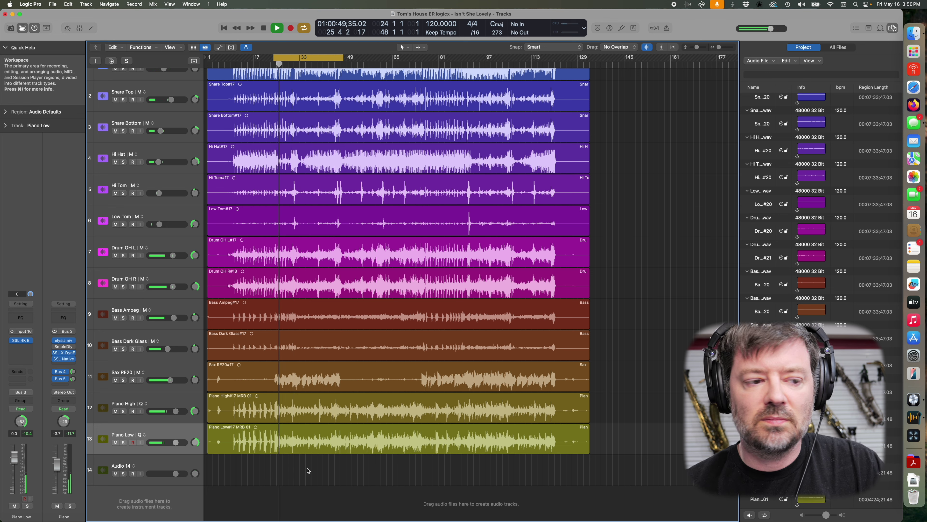
click(150, 408)
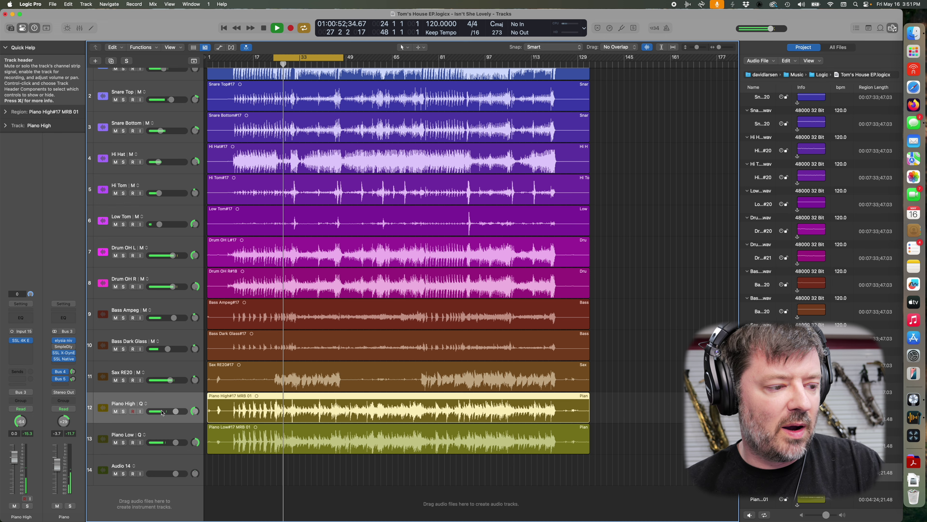
shift+click(154, 433)
click(144, 434)
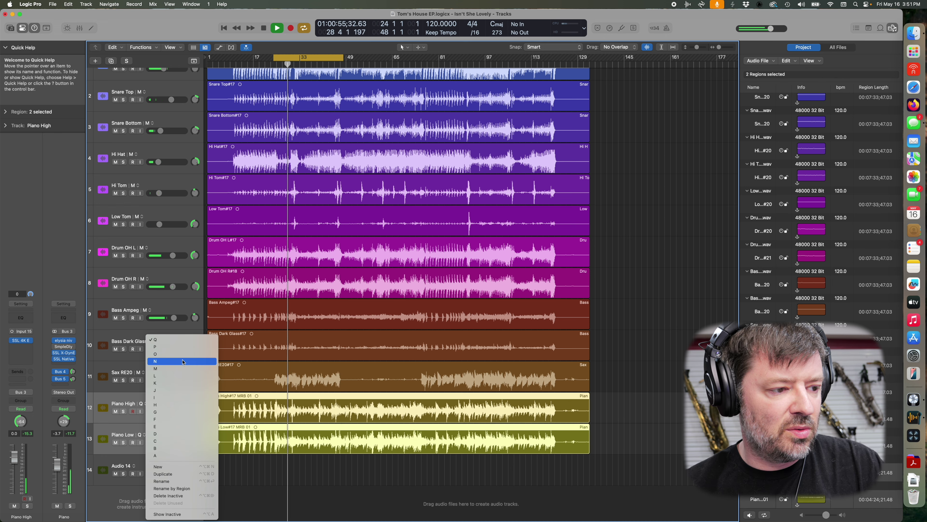
click(183, 368)
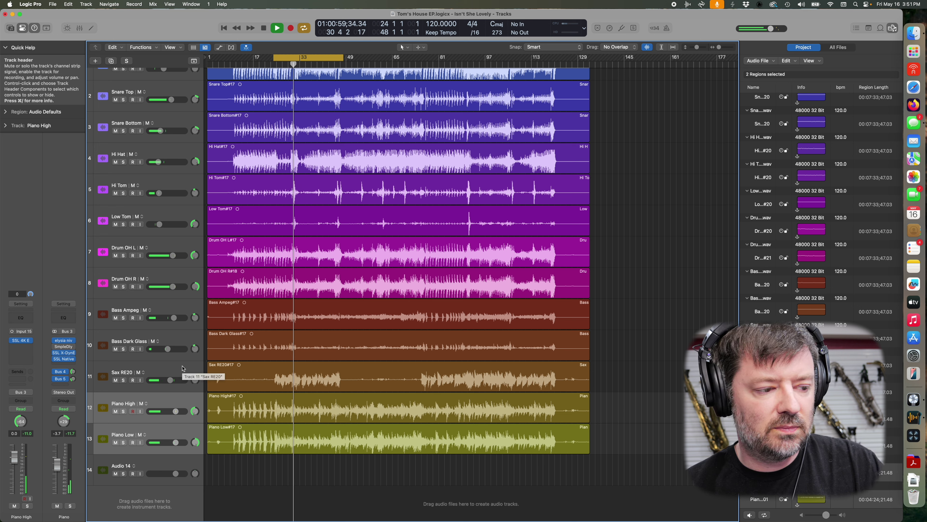
click(147, 404)
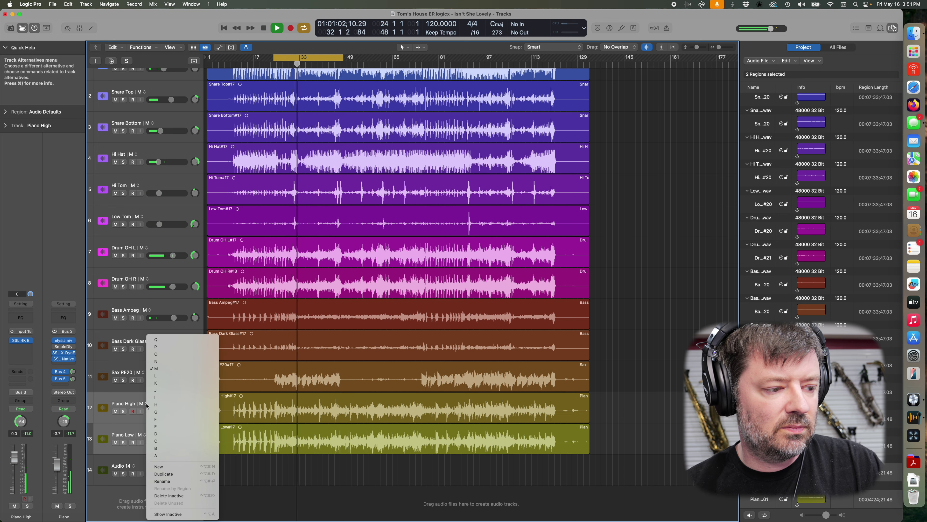
click(184, 341)
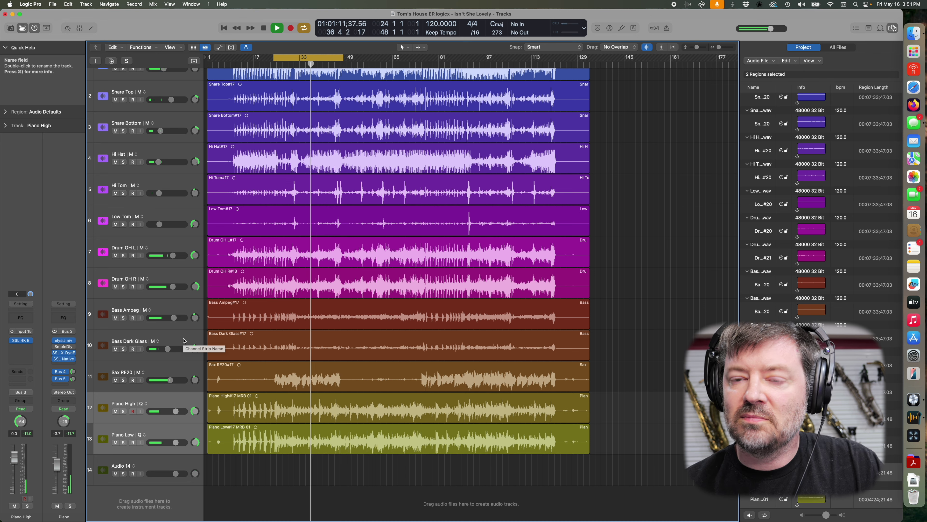
key(space)
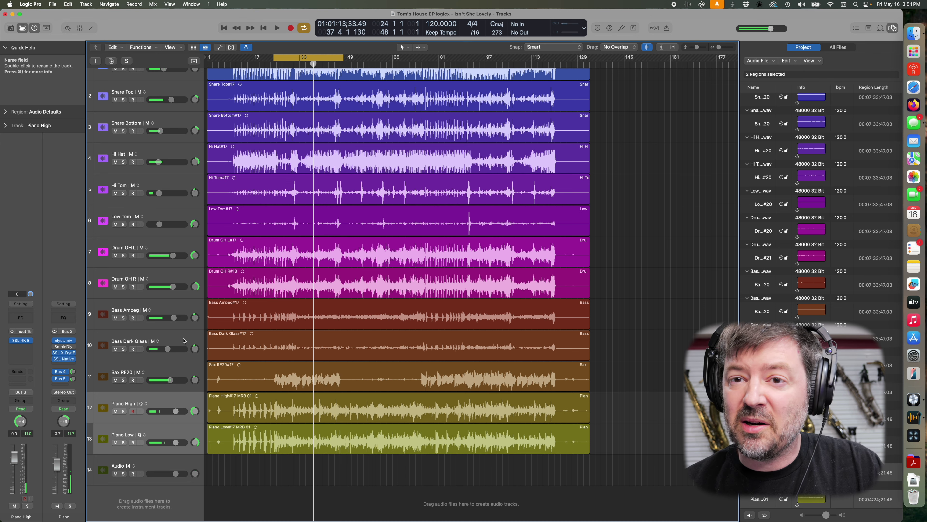